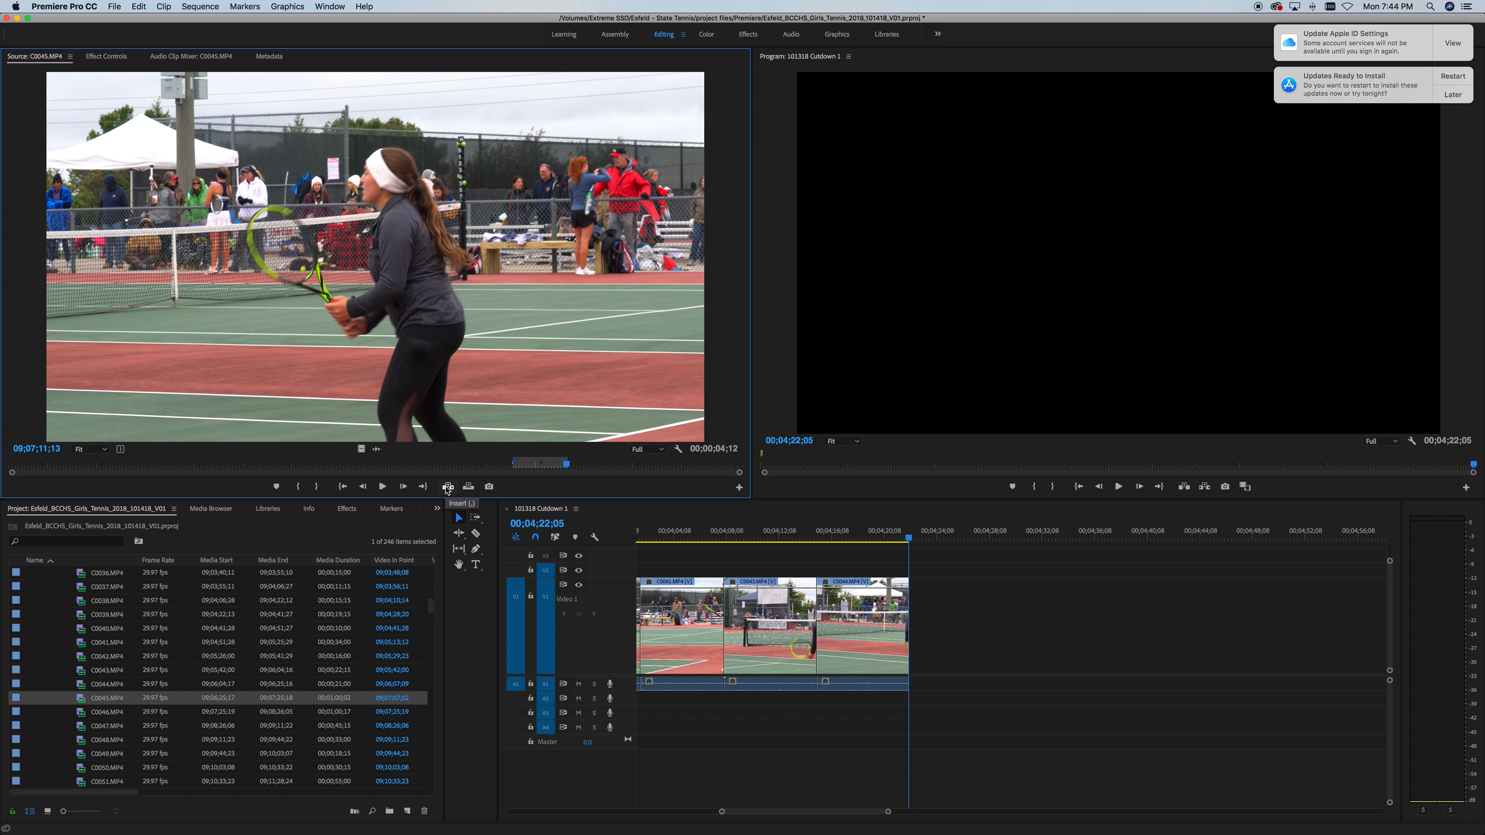
- Insert the marked C0045.MP4 range at the playhead and mark a new source range from 09;07;19;08 to 09;07;22;12
left_click(447, 487)
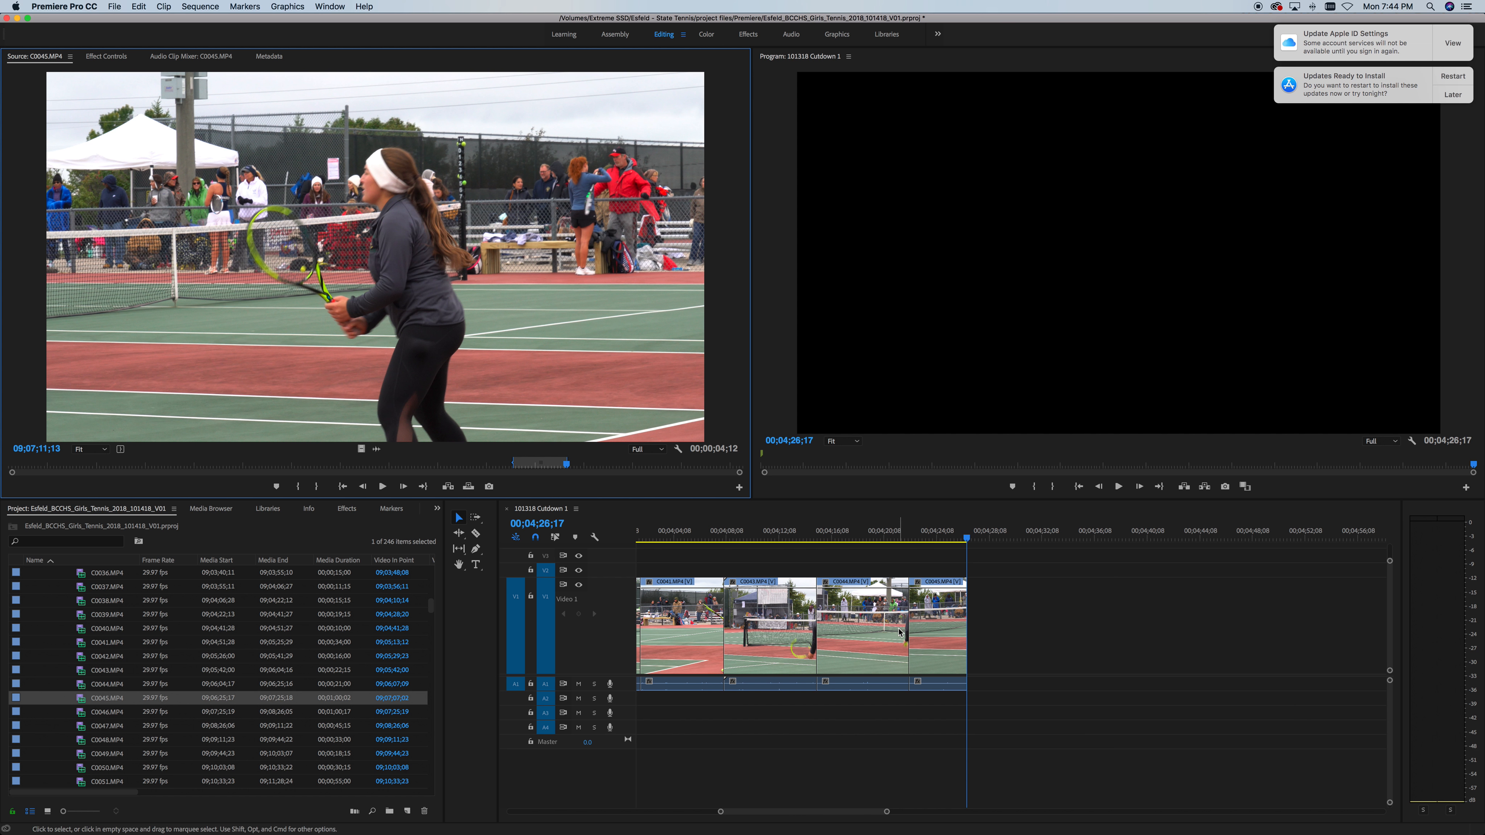
key("space")
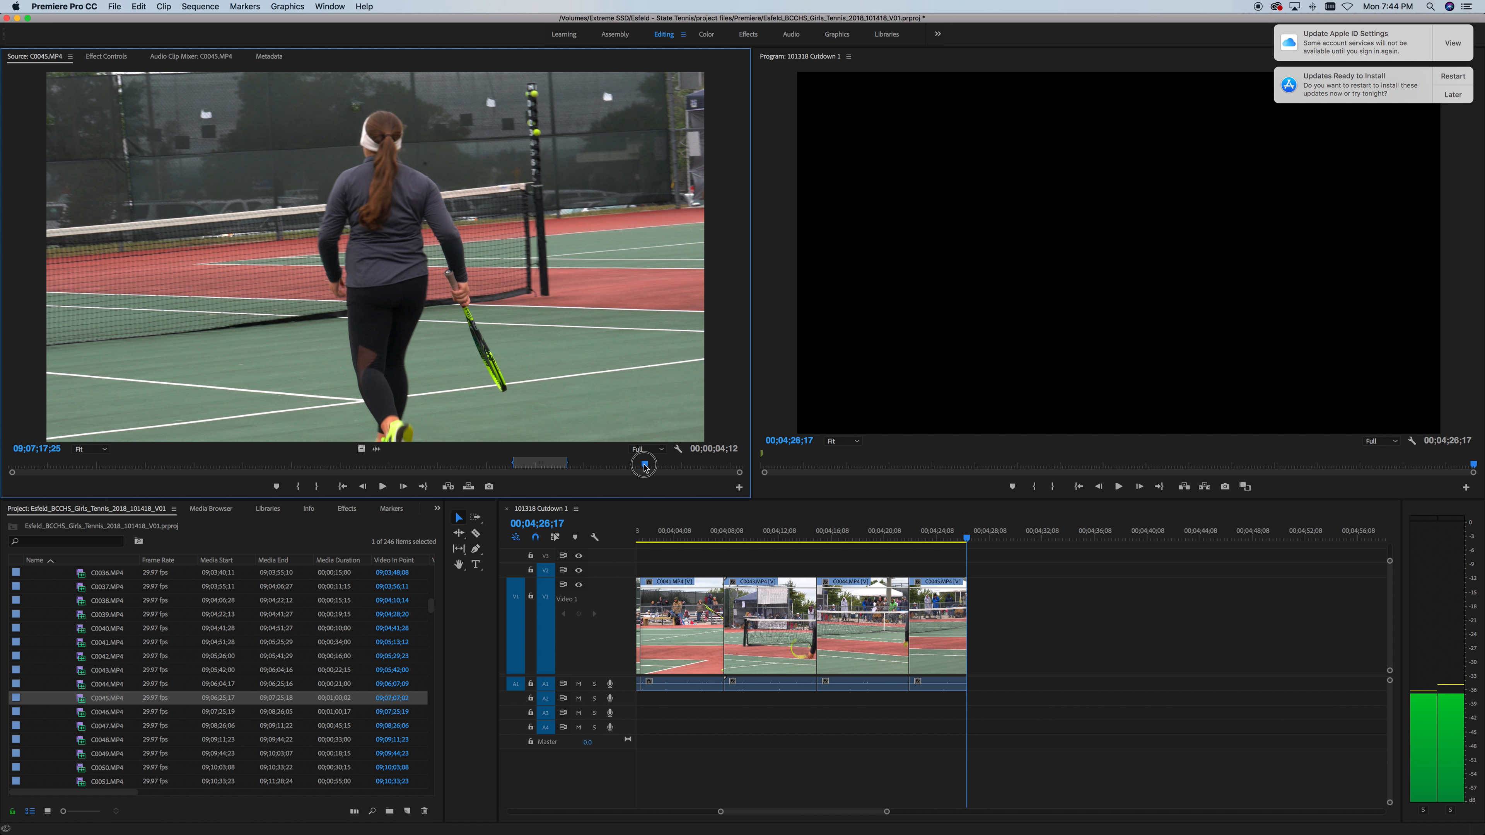
key("space")
key("i")
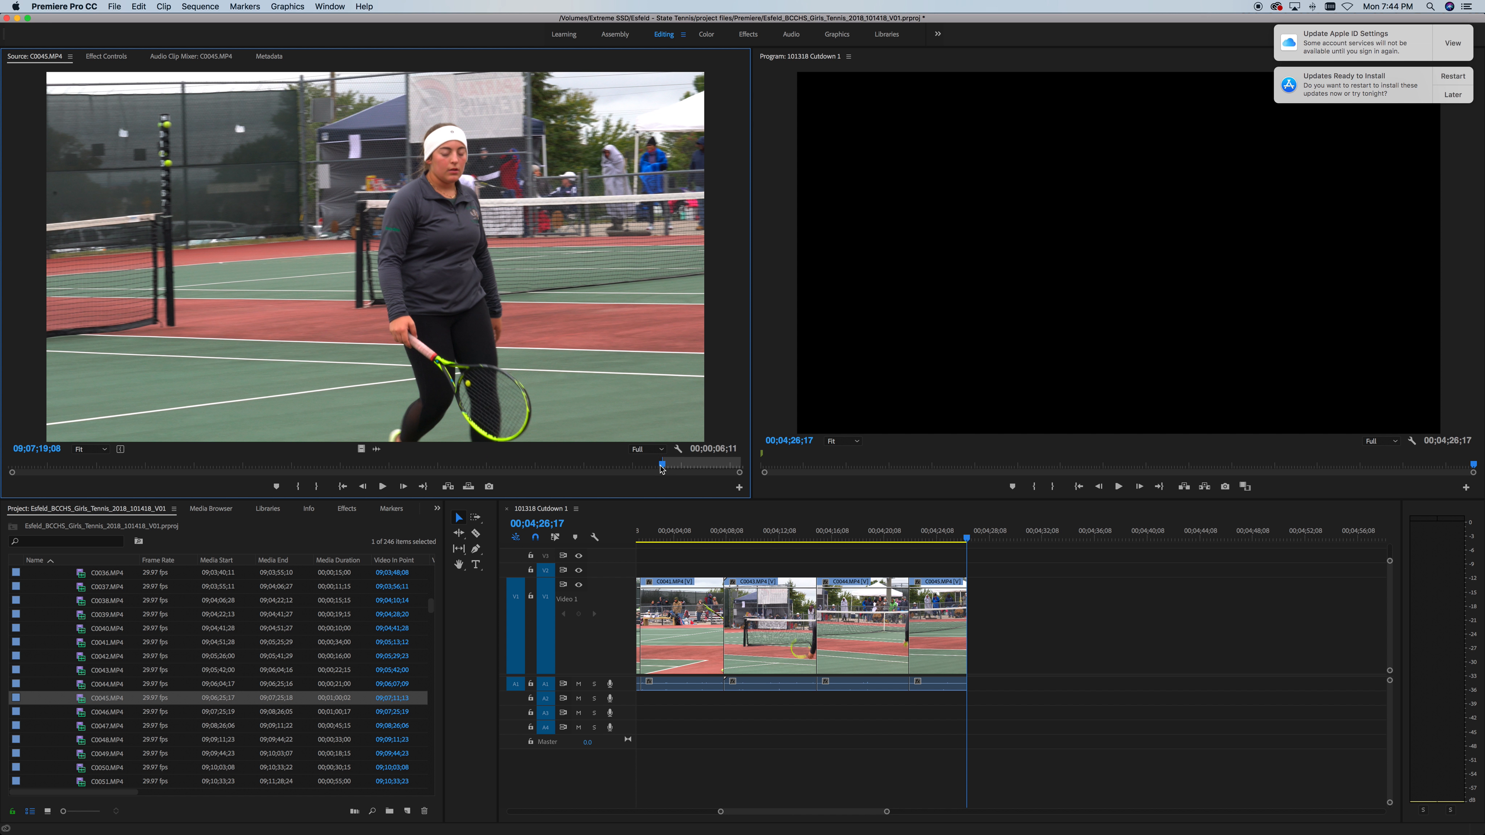
left_click_drag(661, 467, 702, 466)
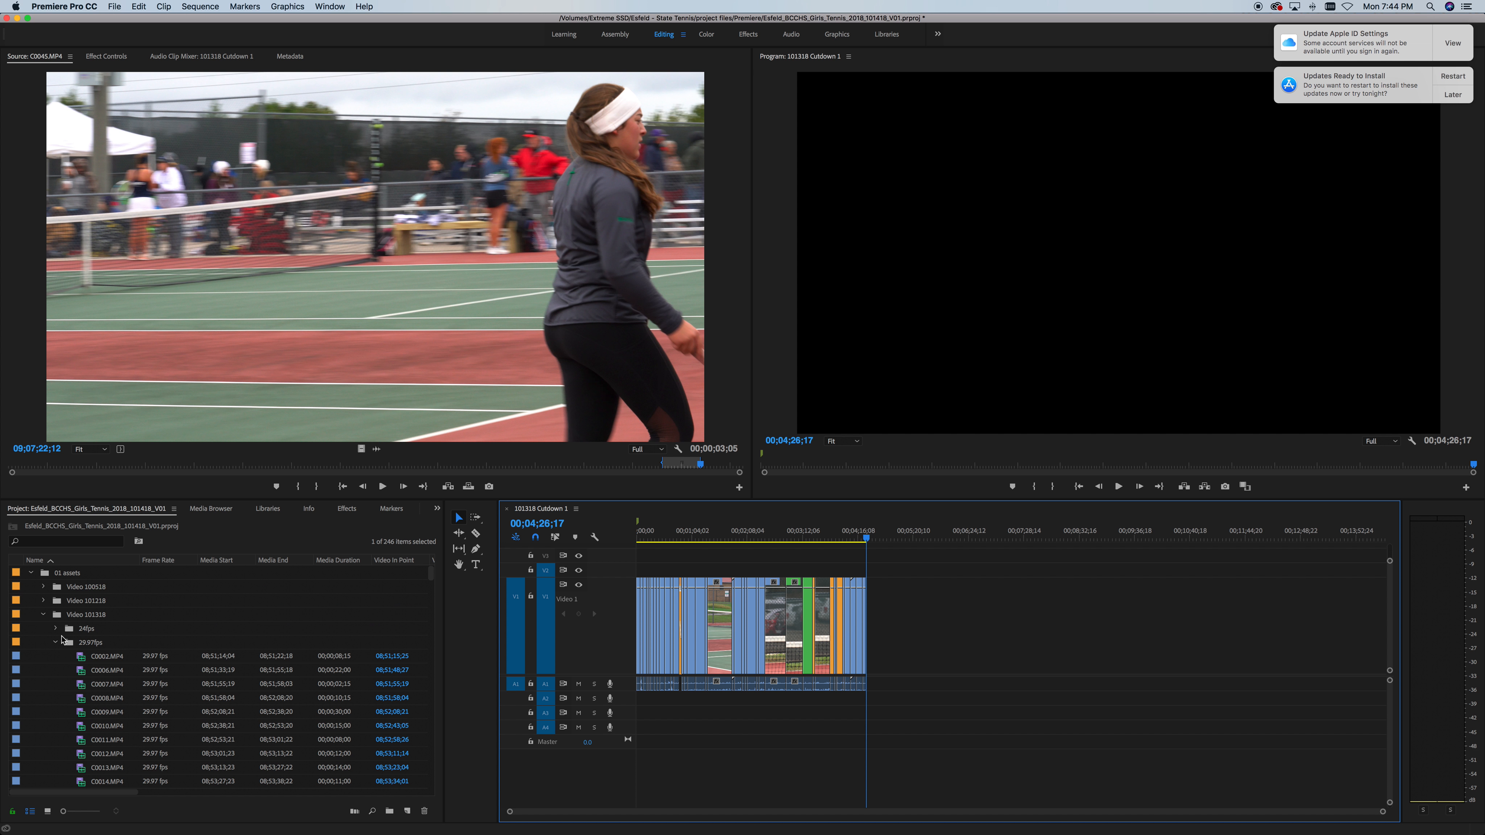
- Duplicate the 101318 Cutdown 1 sequence and place the copy in the 02 sequences bin
left_click(44, 614)
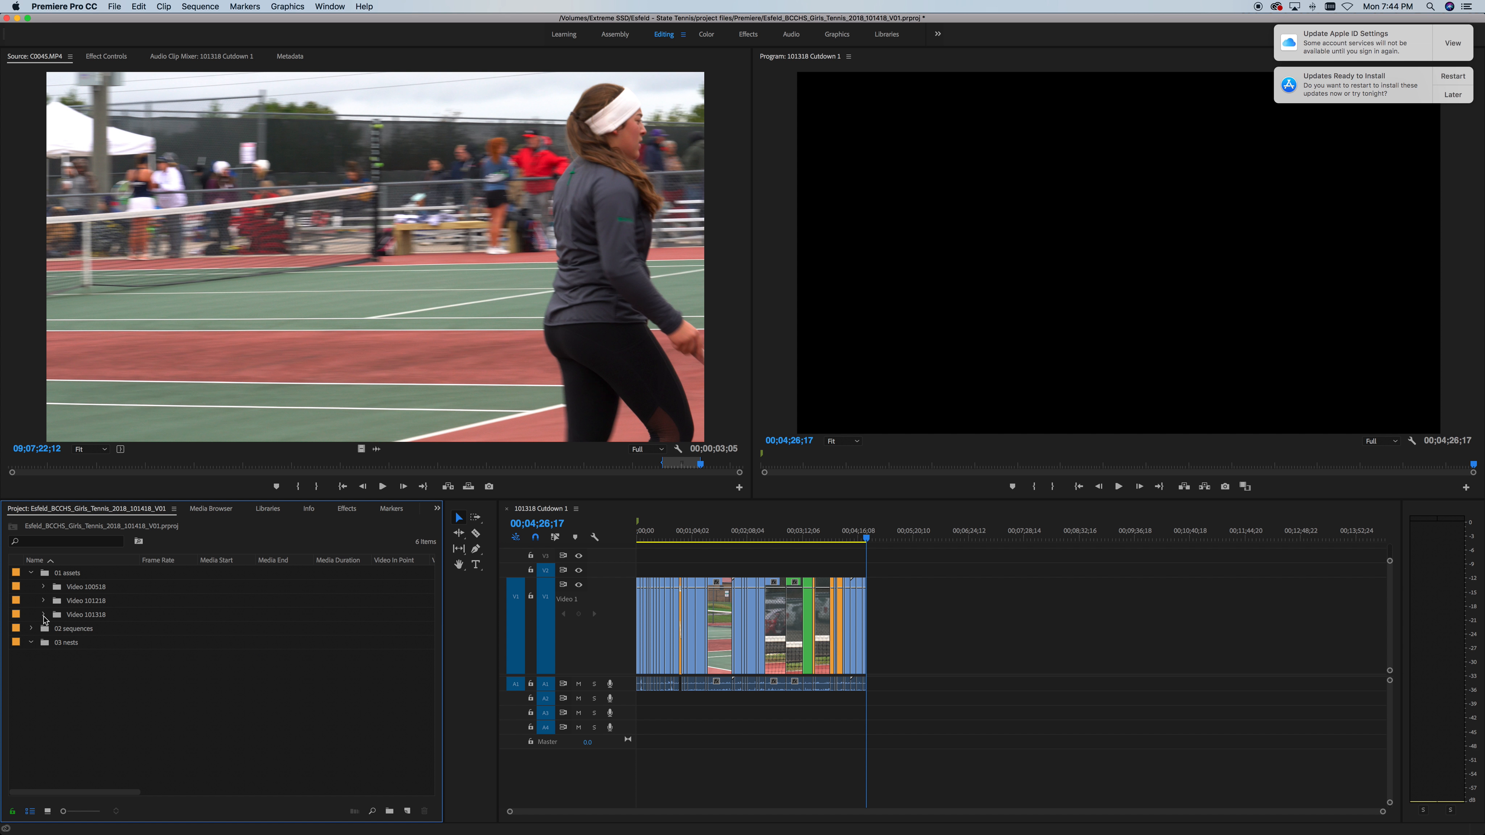
left_click(33, 577)
left_click(31, 587)
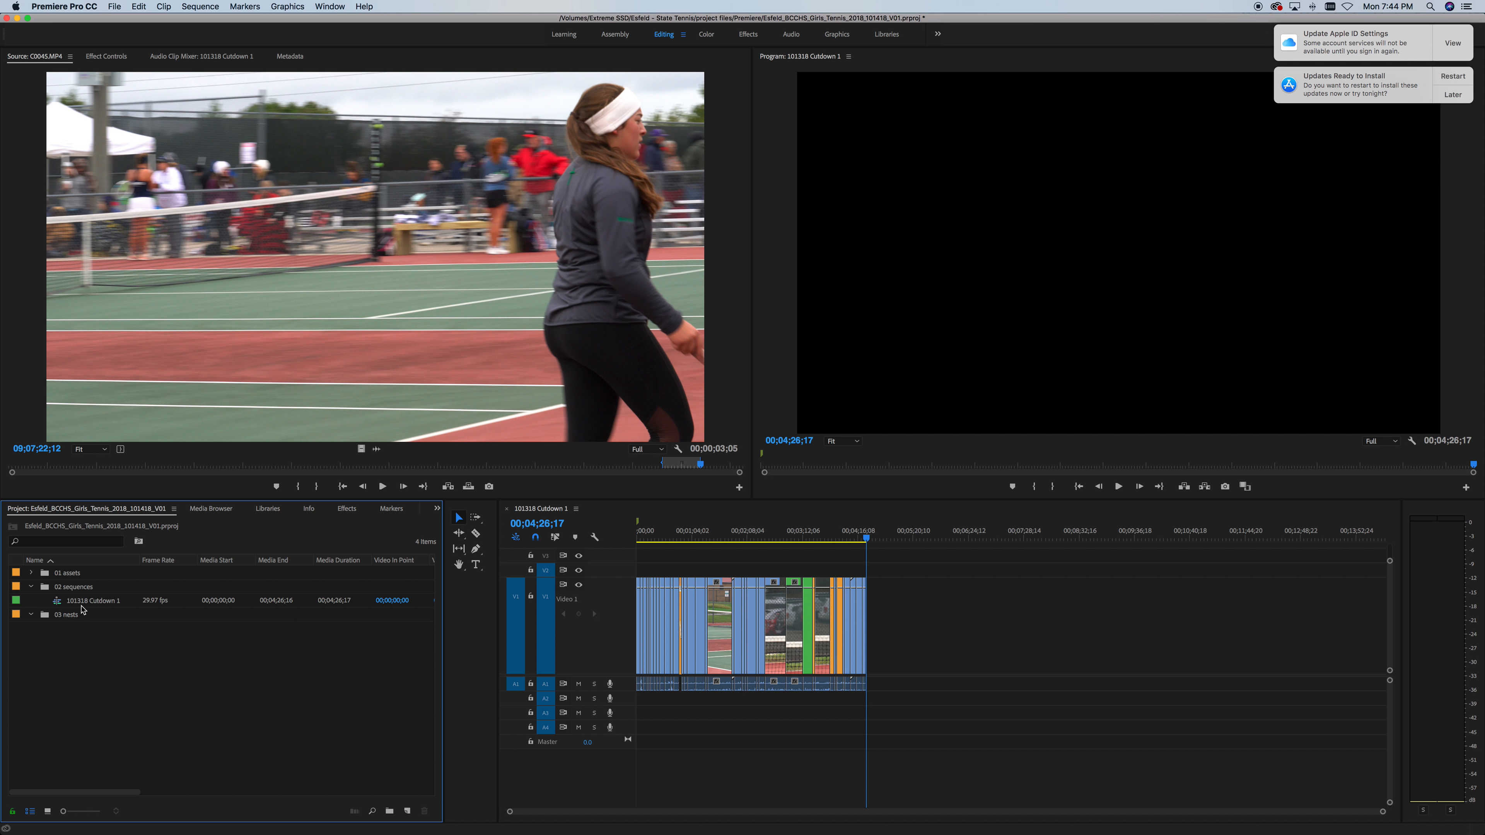
left_click(79, 604)
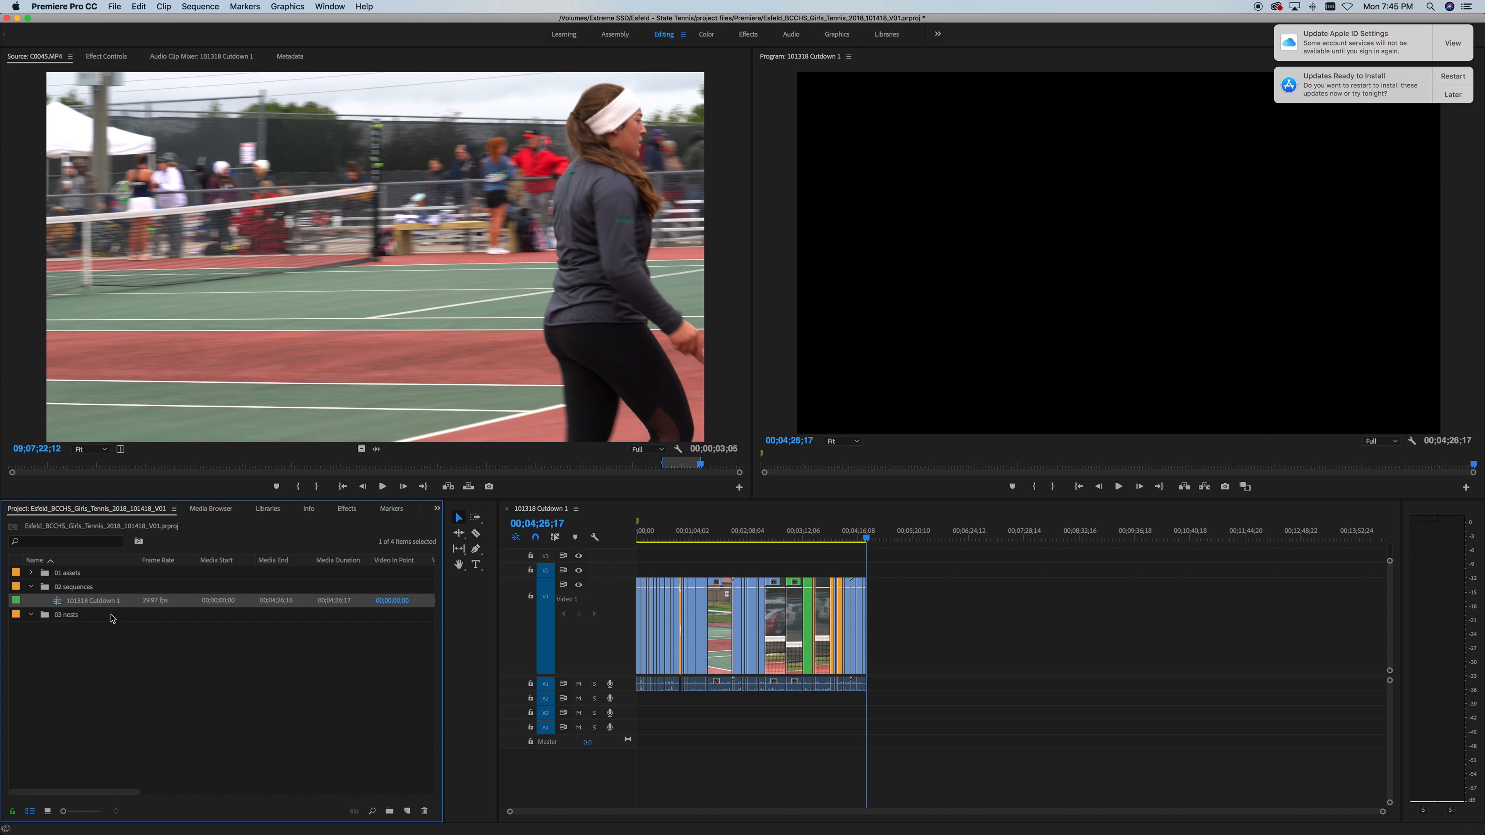
key("super+c")
key("super+v")
left_click_drag(79, 628, 72, 589)
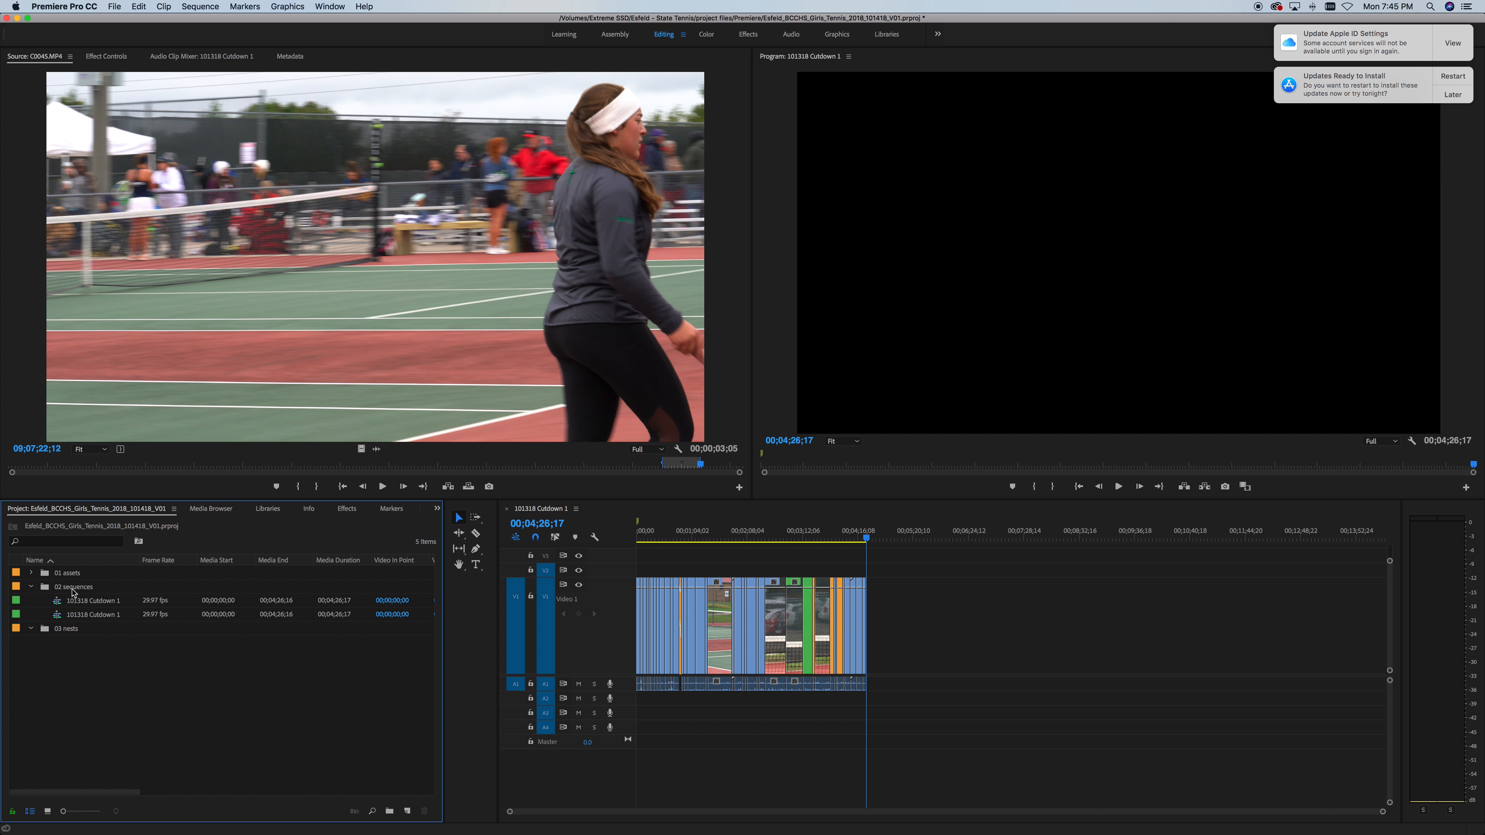
- Rename the duplicate sequence as 101318 Cutdown 2 and open it in the timeline
left_click(84, 616)
left_click(104, 621)
left_click(127, 614)
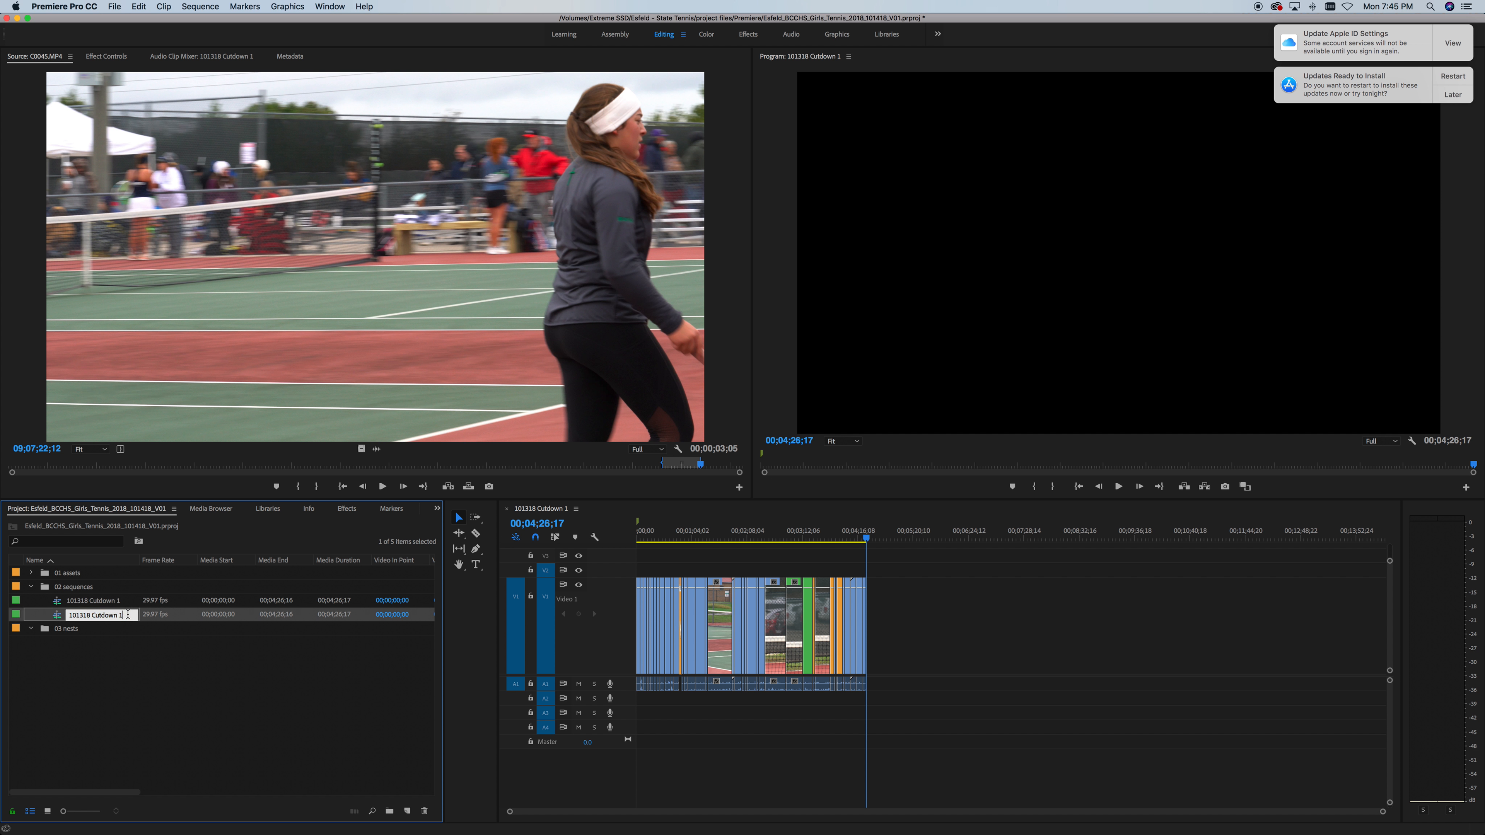
type("2")
key("Tab")
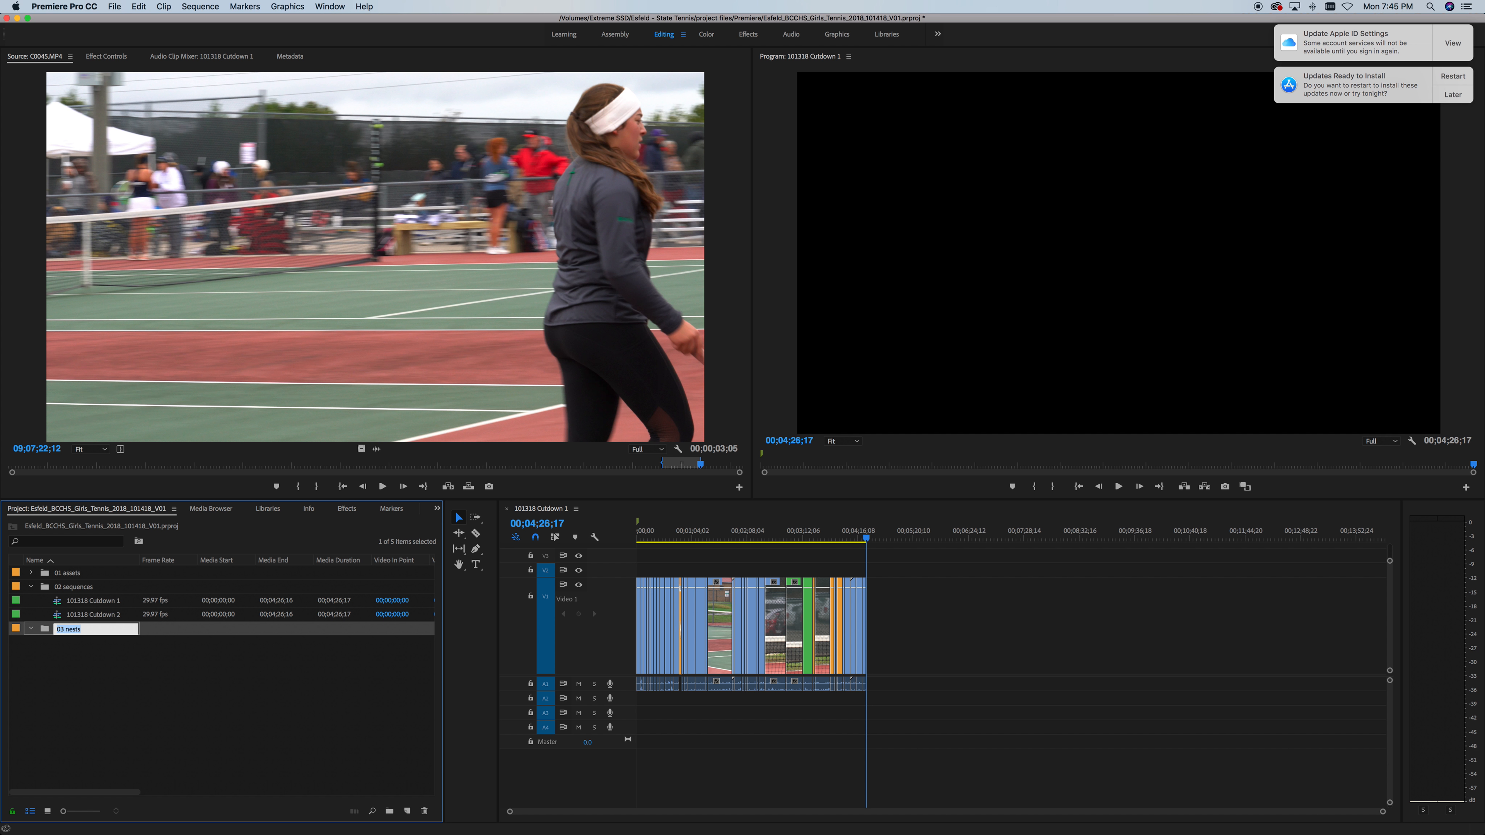
left_click(139, 715)
double_click(60, 617)
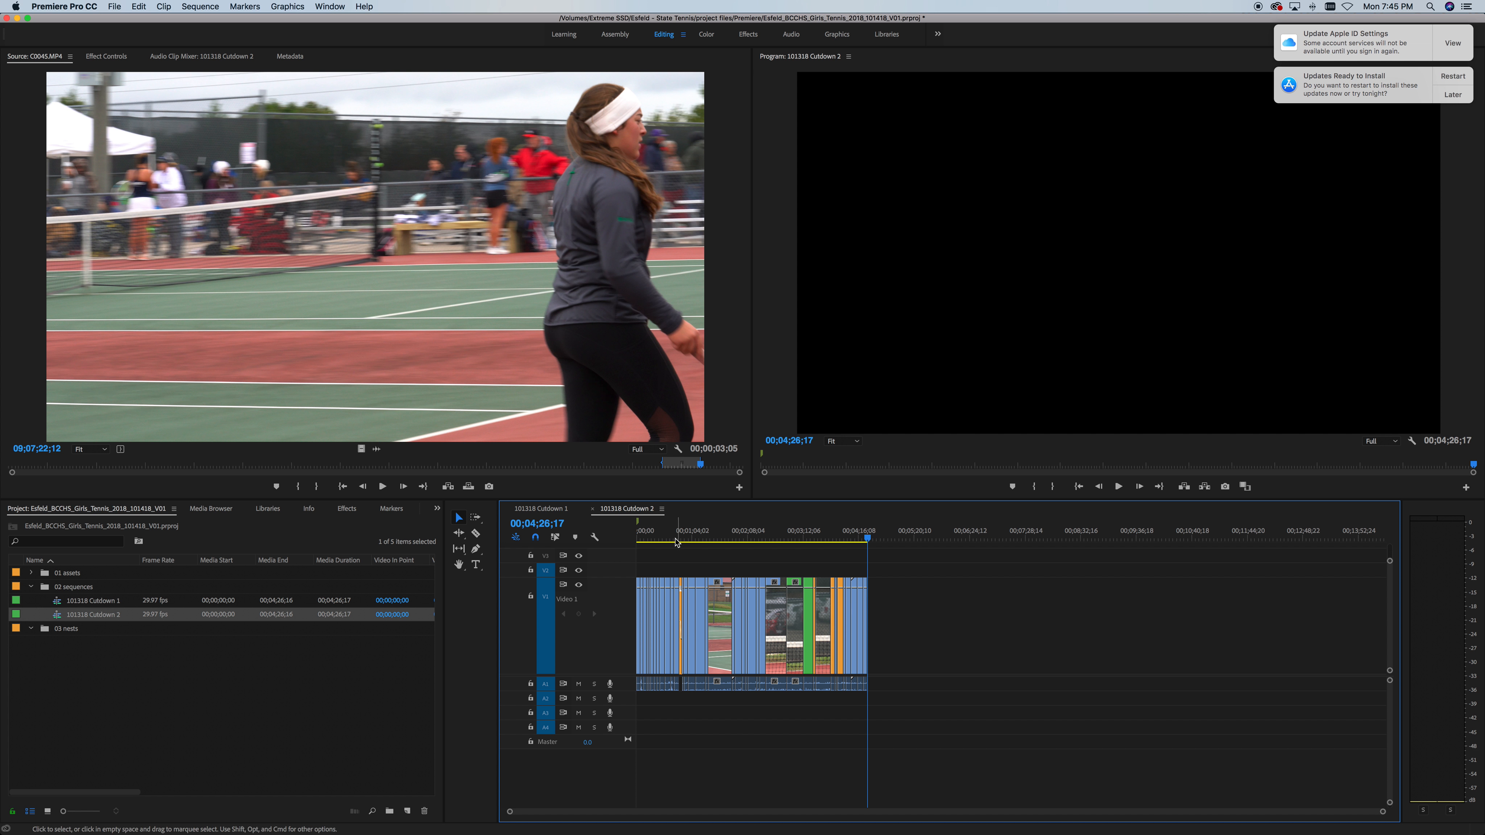
- Look over the 101318 Cutdown 2 timeline from its start and compare it with 101318 Cutdown 1
left_click_drag(660, 540, 599, 575)
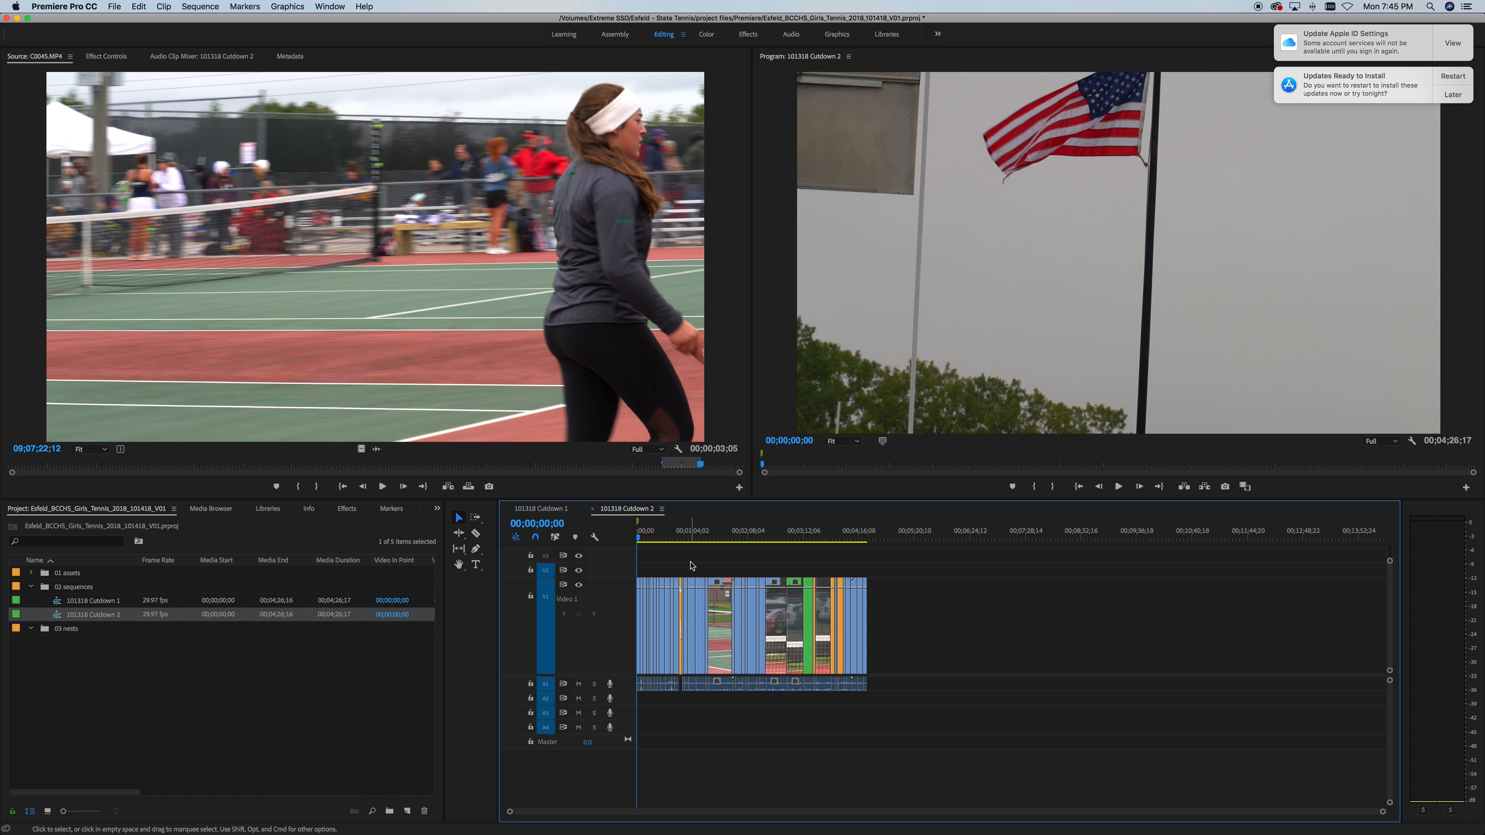
left_click_drag(1382, 811, 1238, 804)
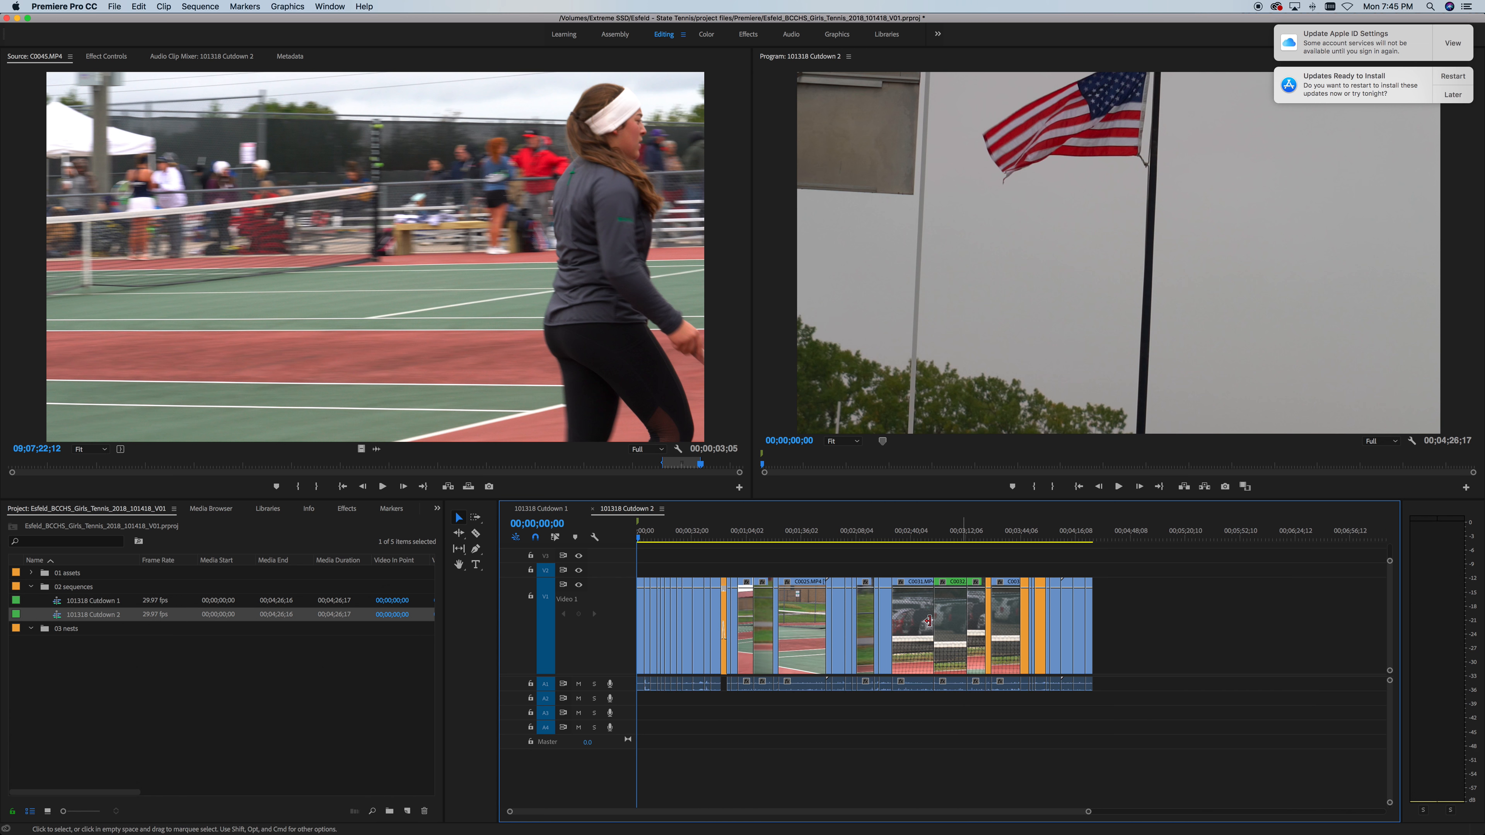
left_click_drag(1090, 811, 1406, 829)
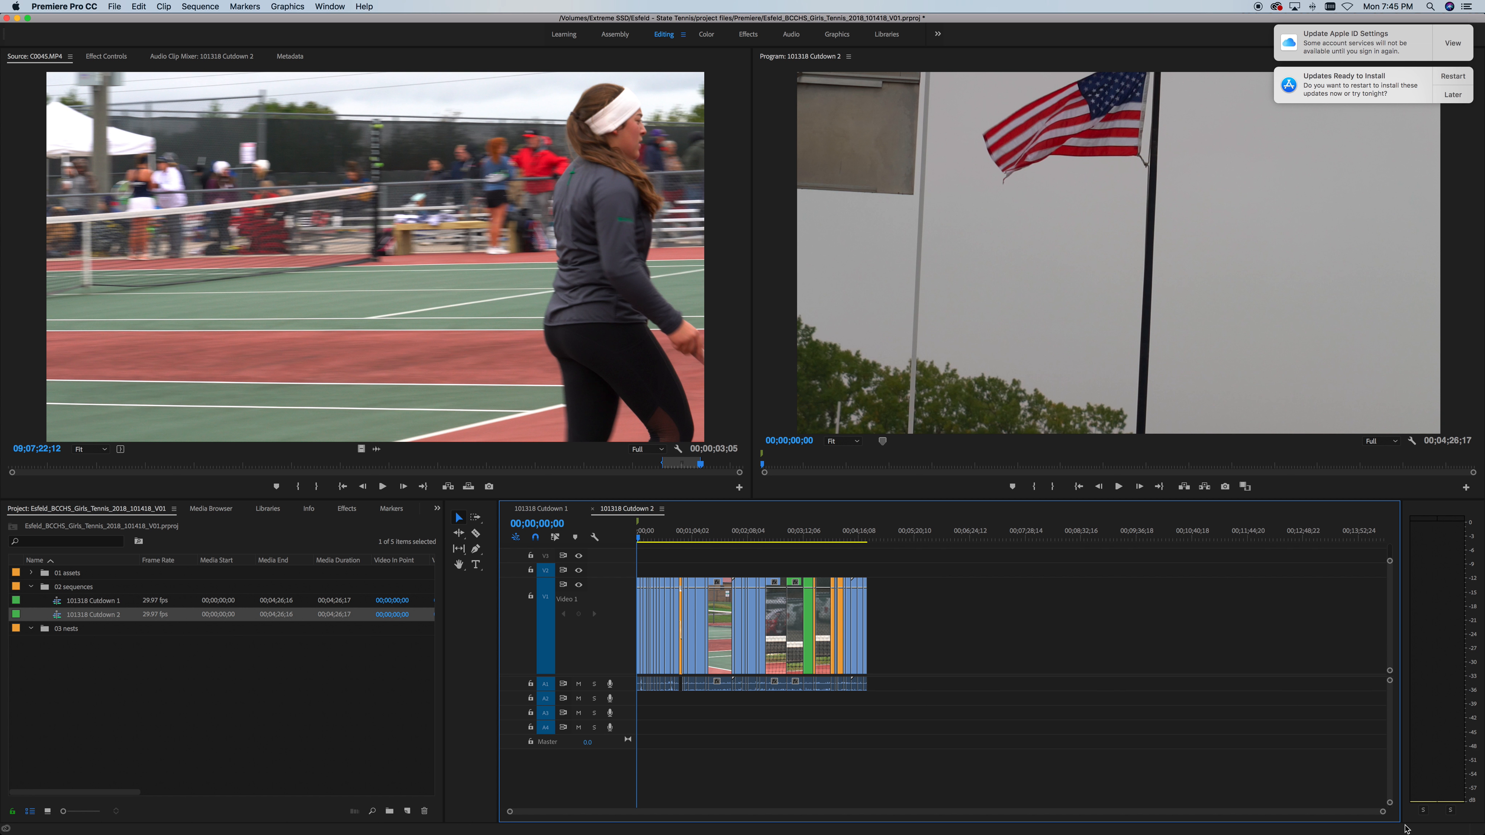
double_click(61, 602)
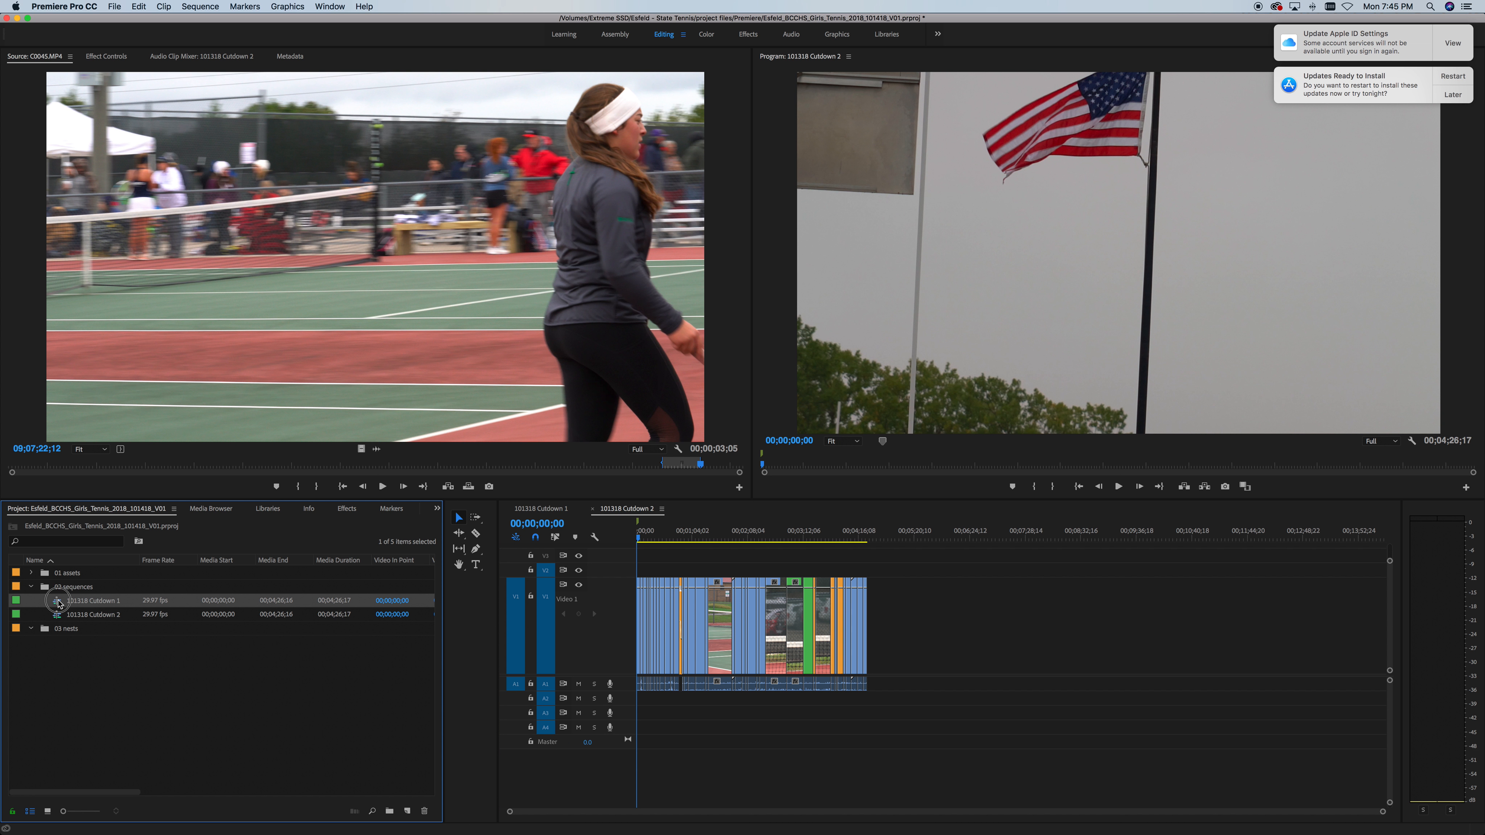
double_click(61, 615)
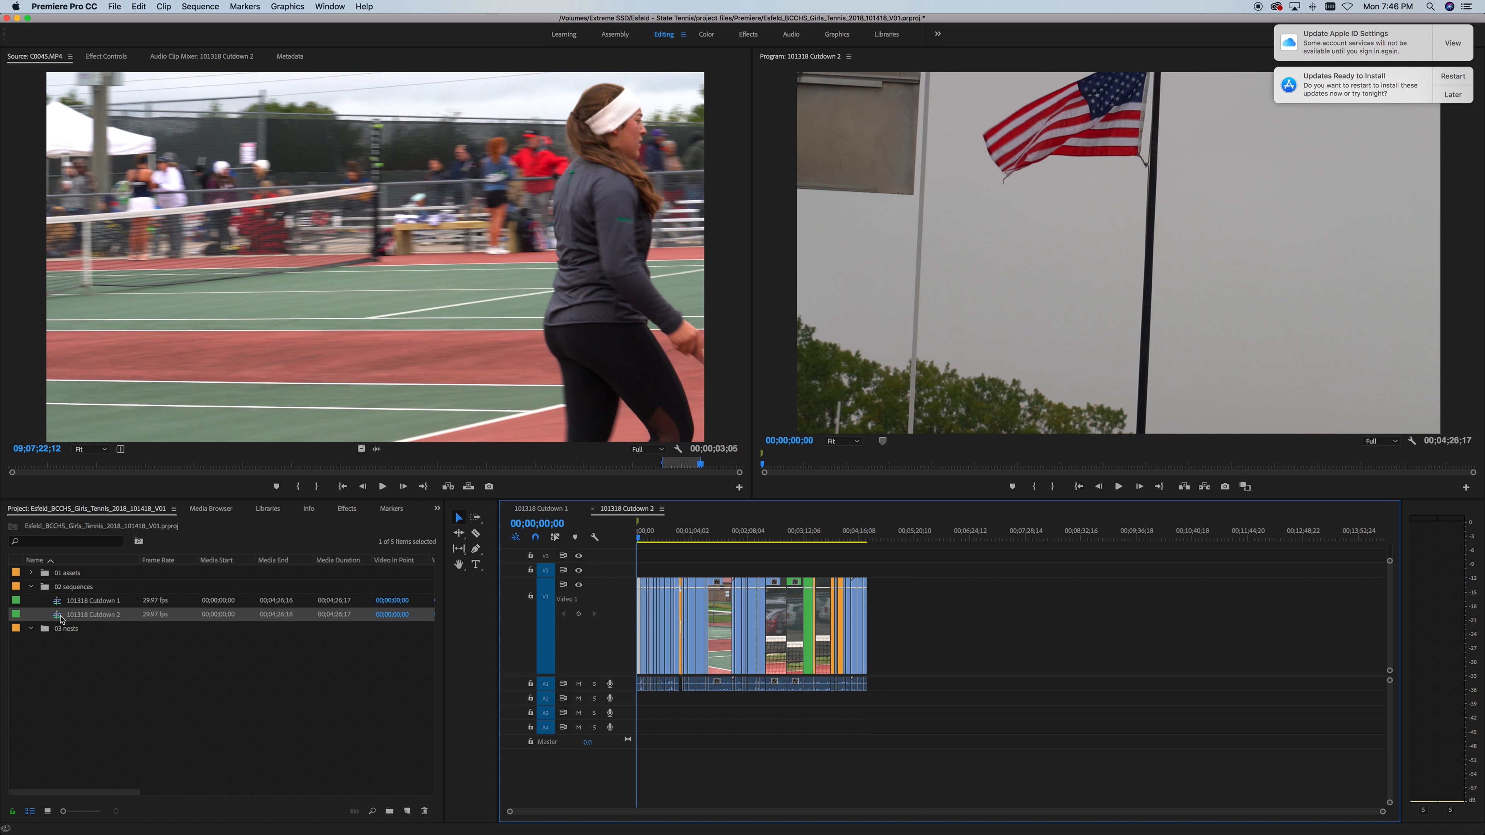
left_click(73, 637)
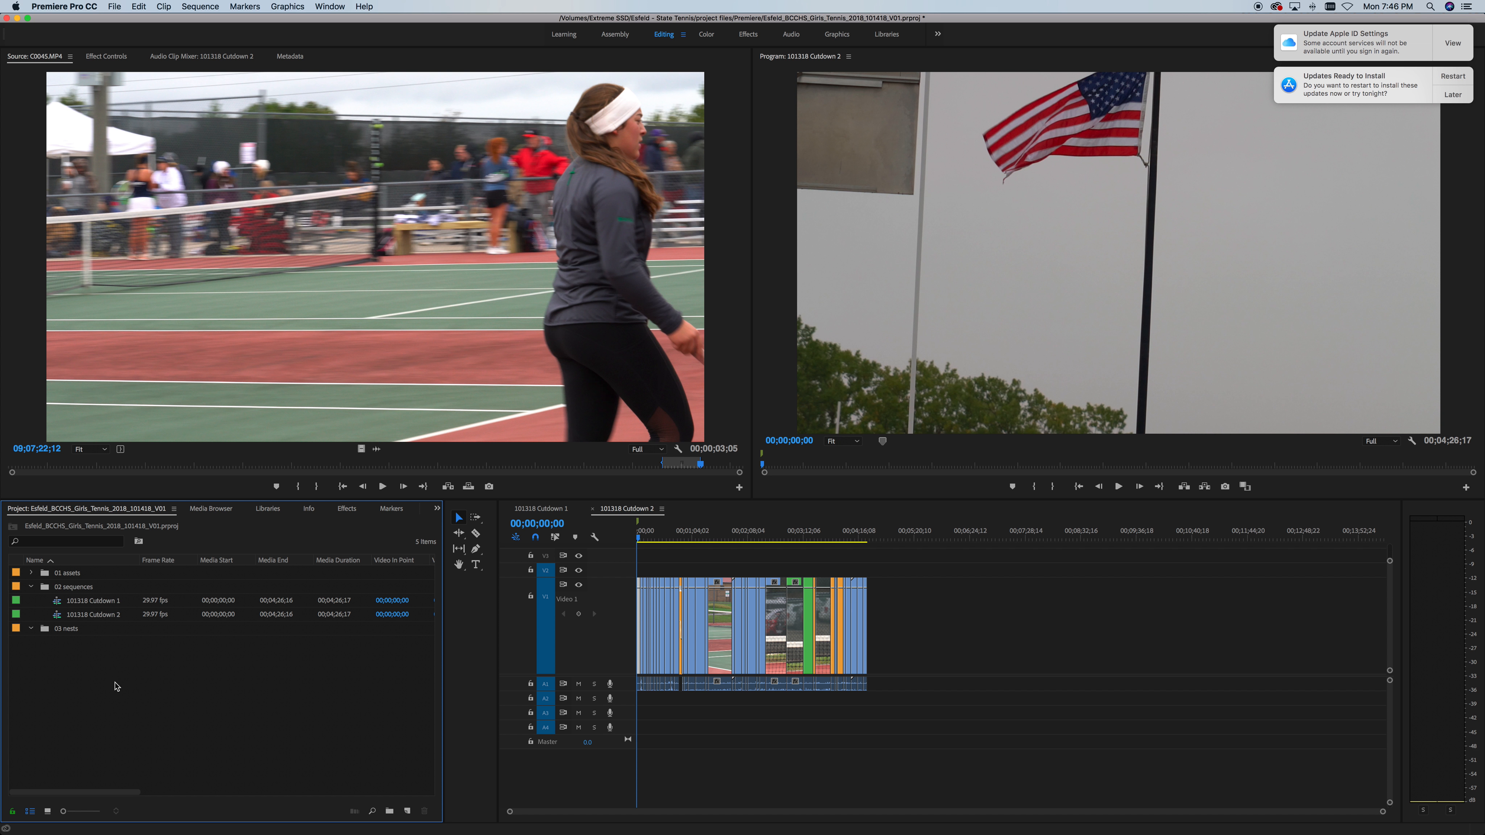
- Position the playhead at 00;03;01;11 and reduce the height of the Video 1 track
left_click(31, 587)
left_click_drag(1383, 811, 1190, 810)
left_click(1017, 533)
left_click_drag(546, 577, 545, 616)
left_click(1023, 638)
left_click(938, 587)
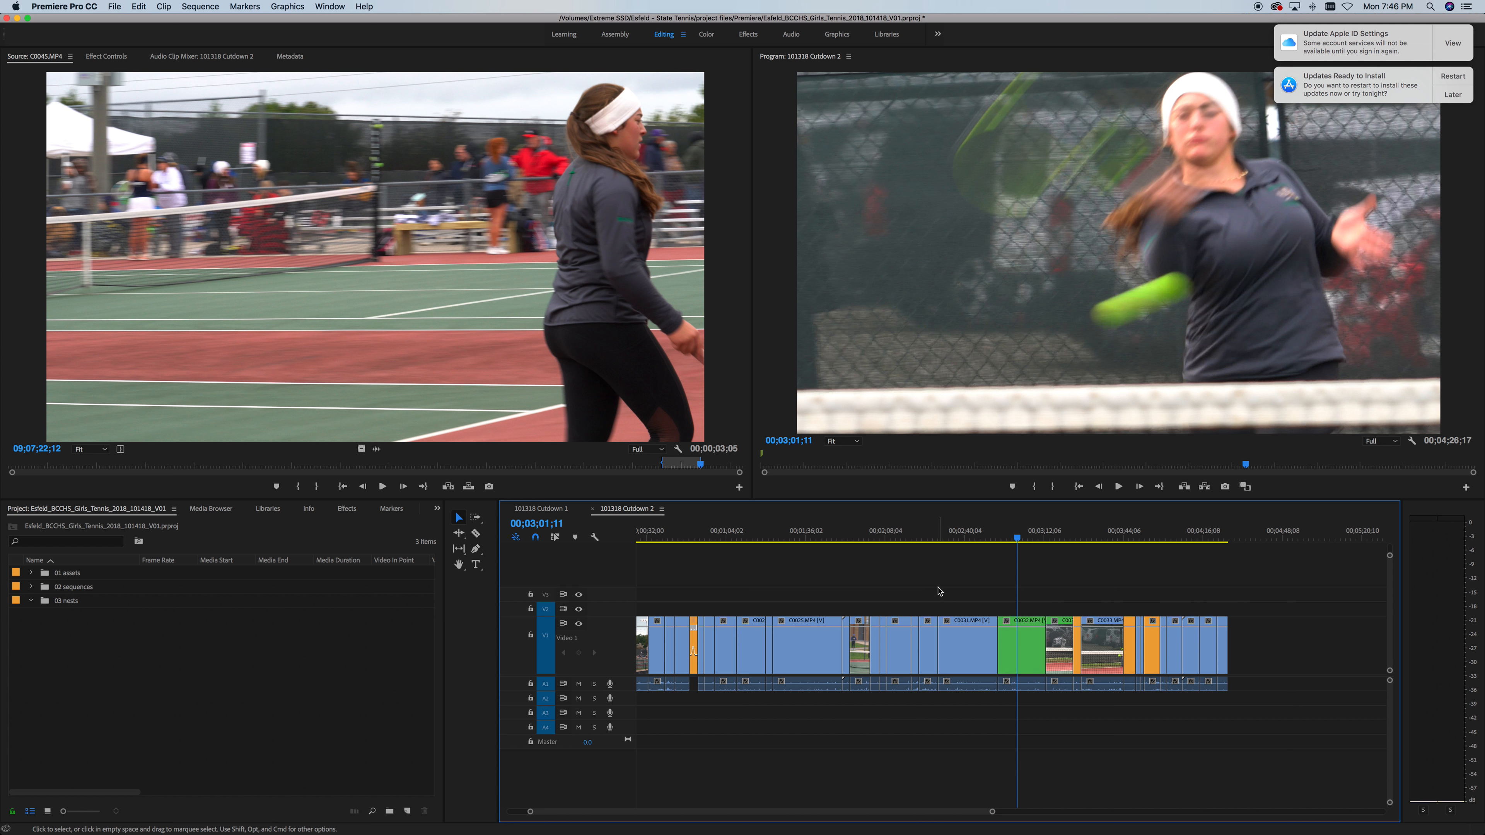
left_click(1024, 638)
left_click(1039, 594)
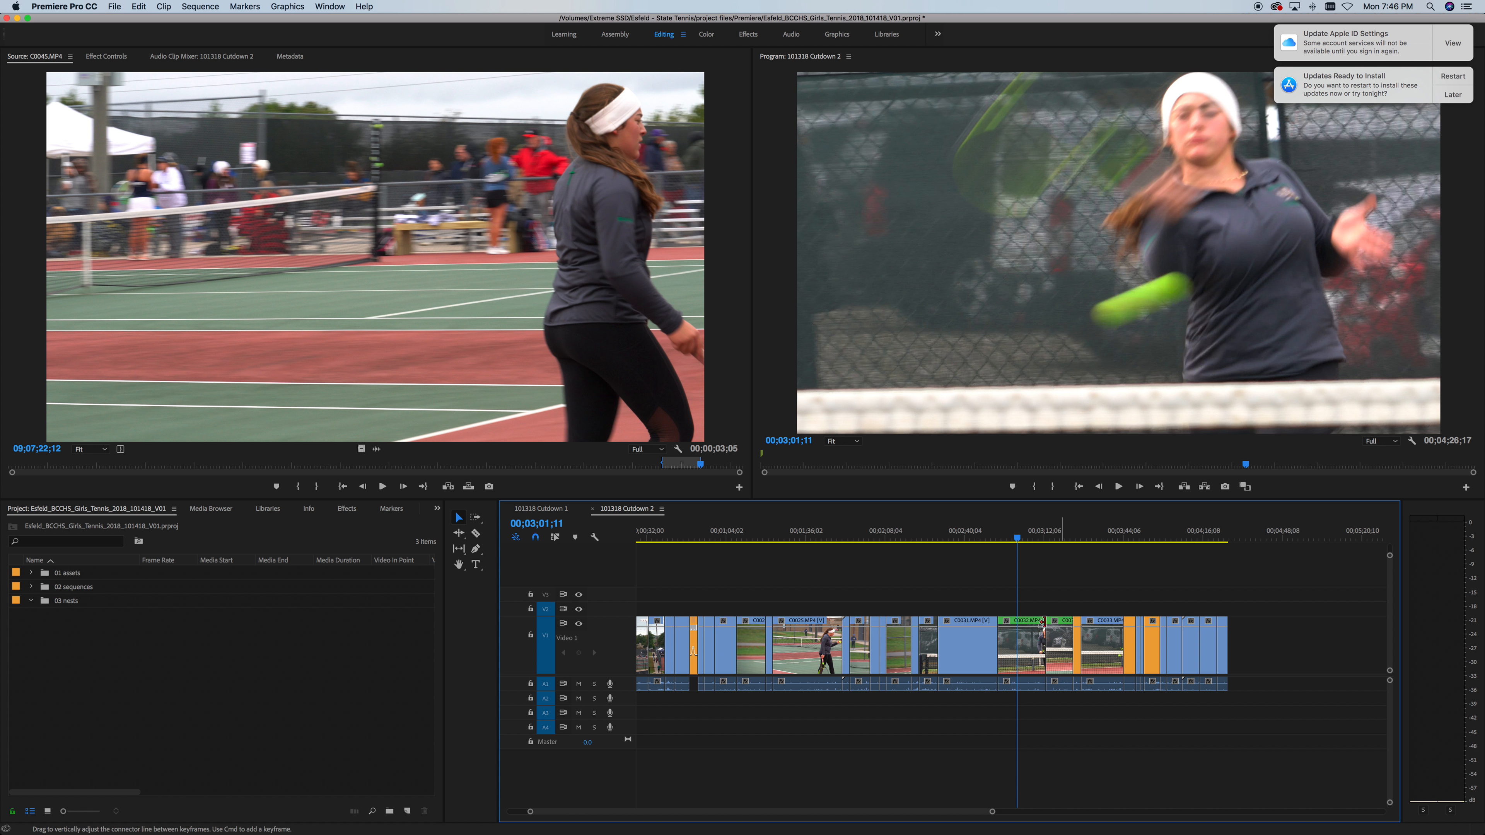
left_click_drag(991, 811, 901, 801)
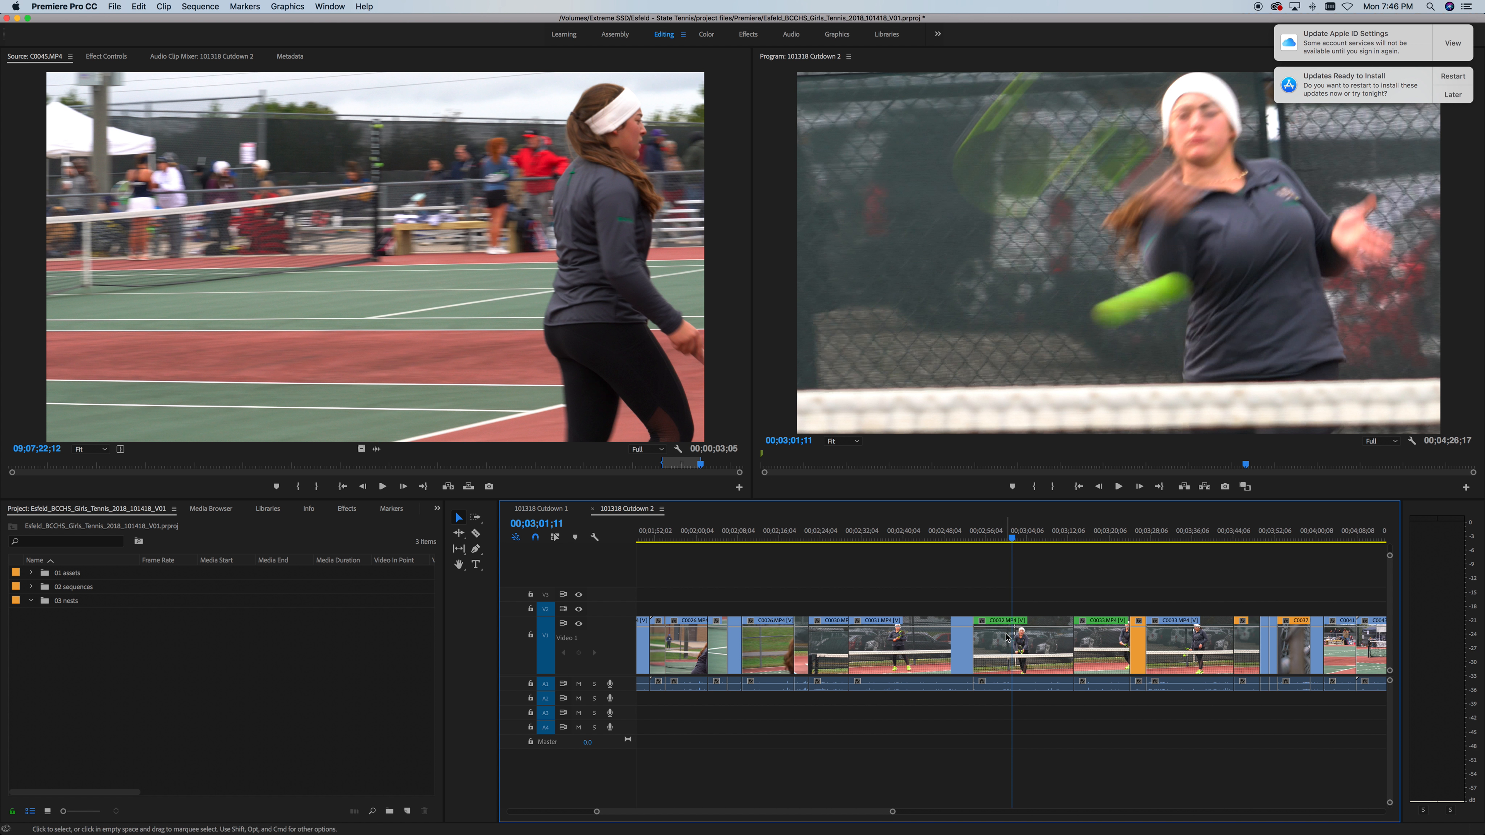
left_click_drag(892, 811, 1029, 811)
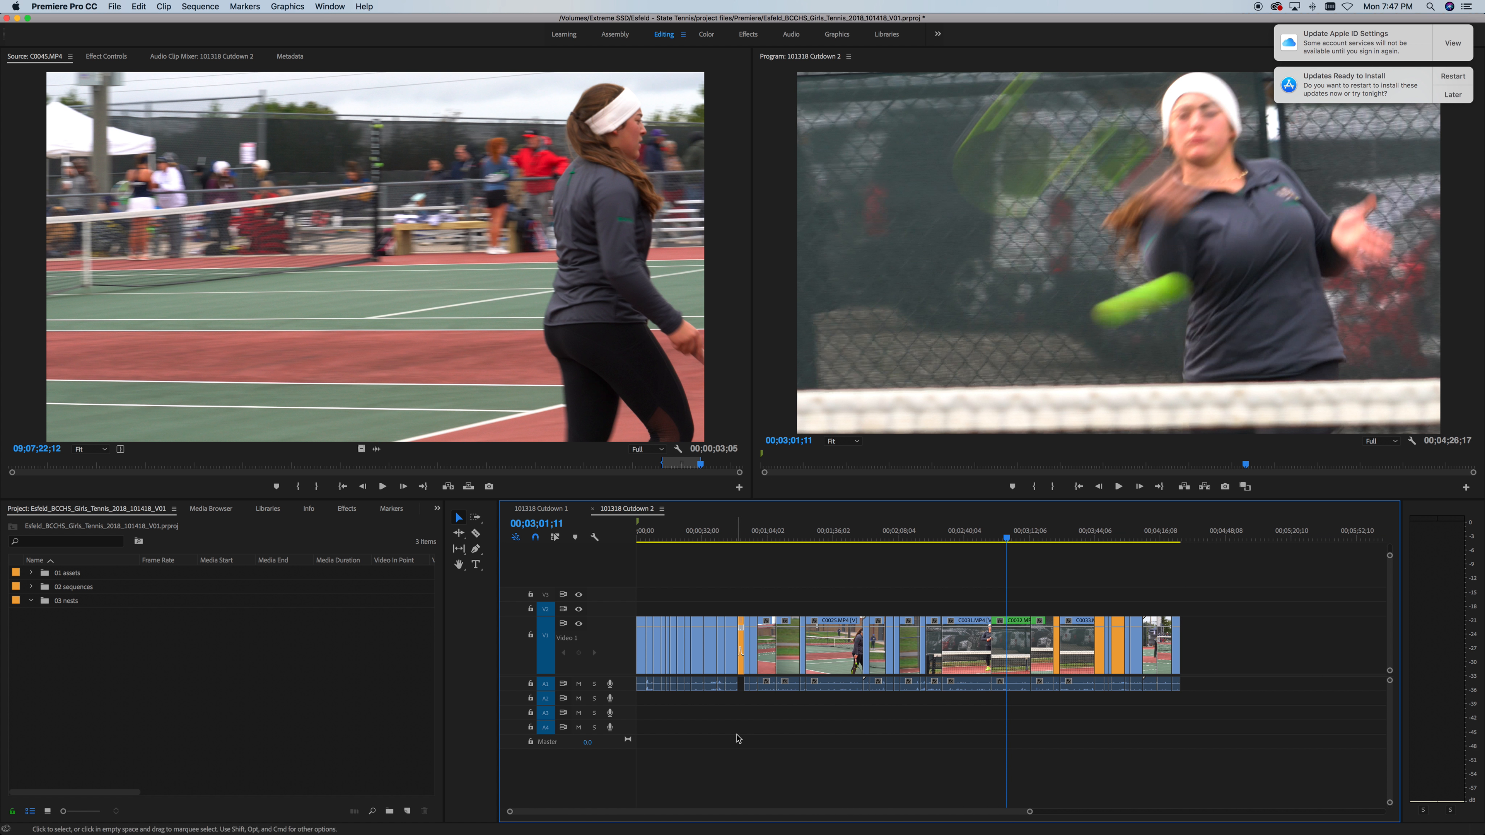
left_click(1014, 624)
left_click(1056, 631)
left_click(968, 640)
left_click(961, 601)
left_click(981, 589)
- Undo the rename of the duplicate sequence and save the project
left_click(1010, 534)
key("super+z")
key("super+s")
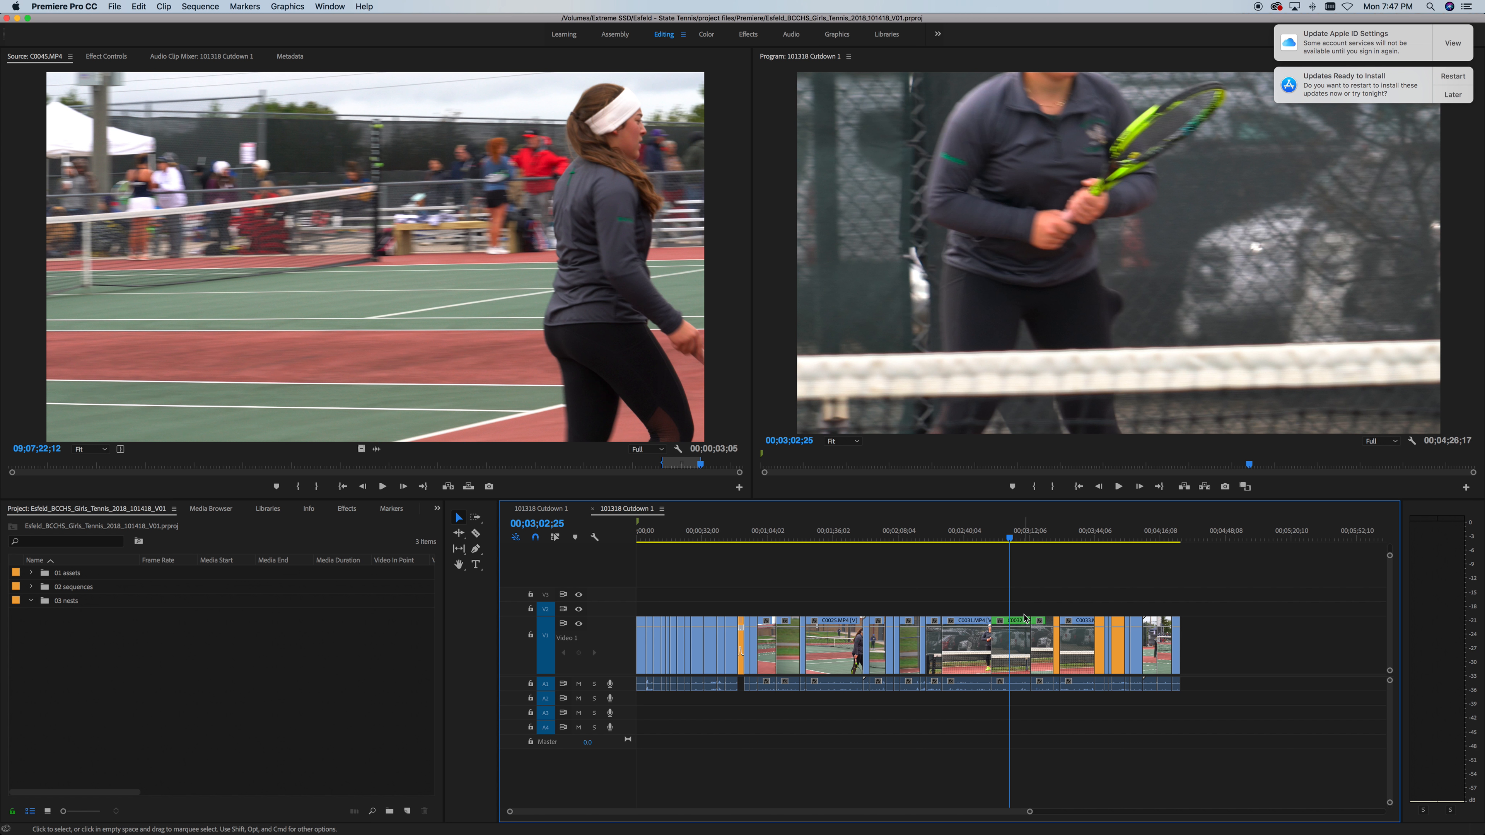
- Add a comment marker at 00;01;46;13 and enter a person's first name as its name
left_click(855, 537)
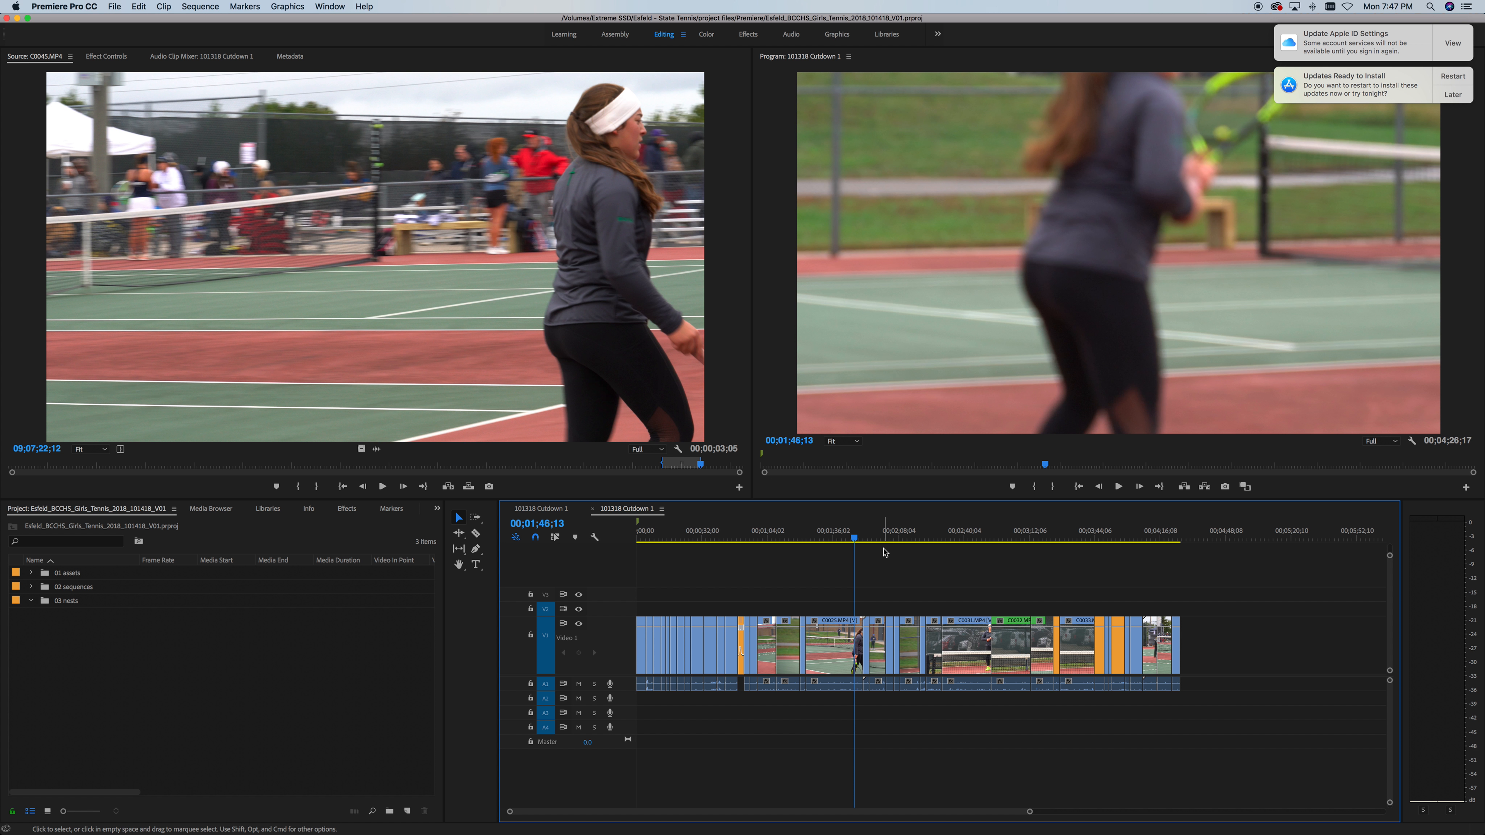
key("m")
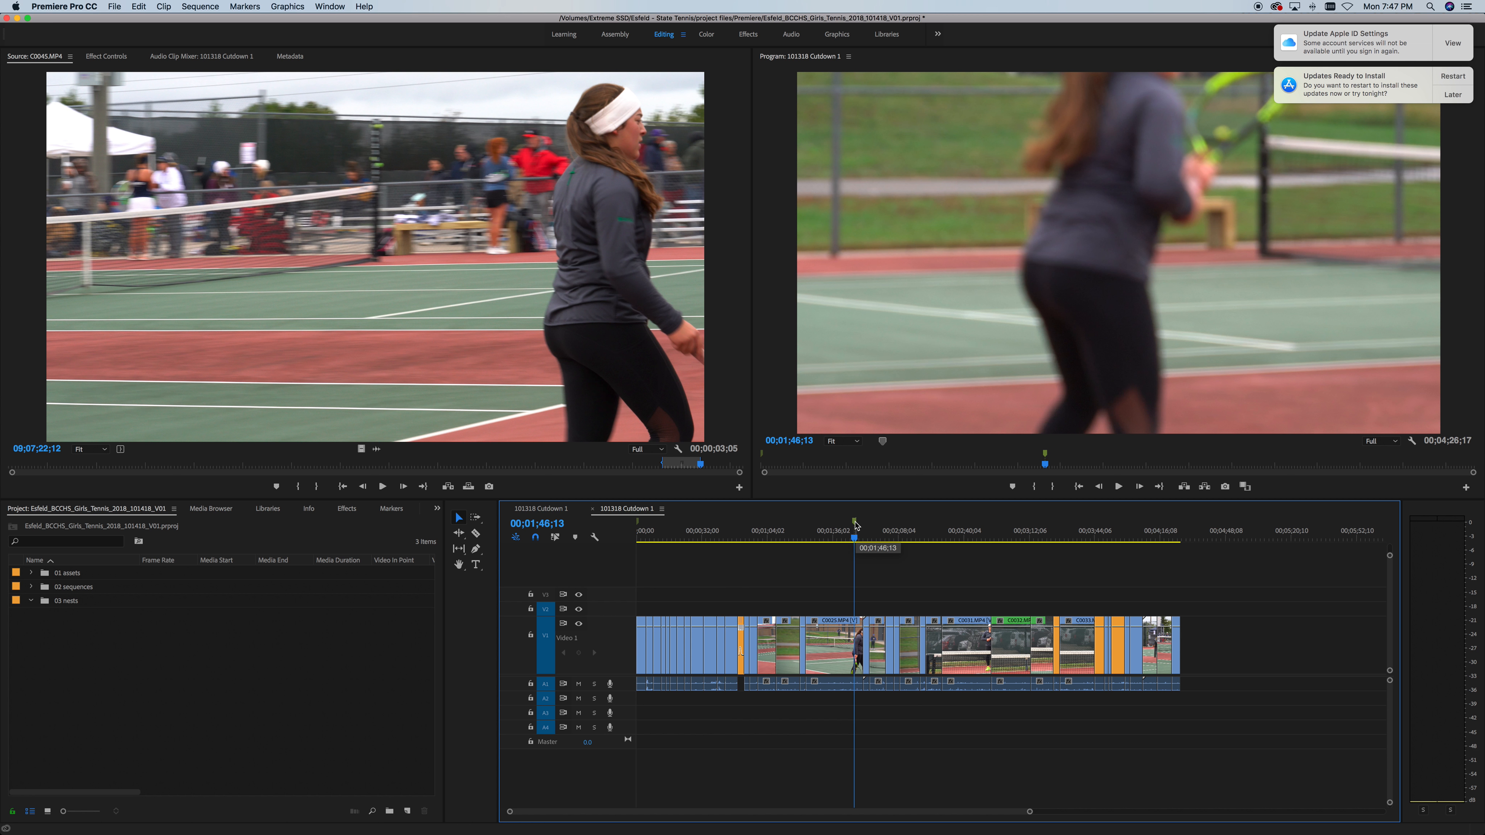
double_click(854, 521)
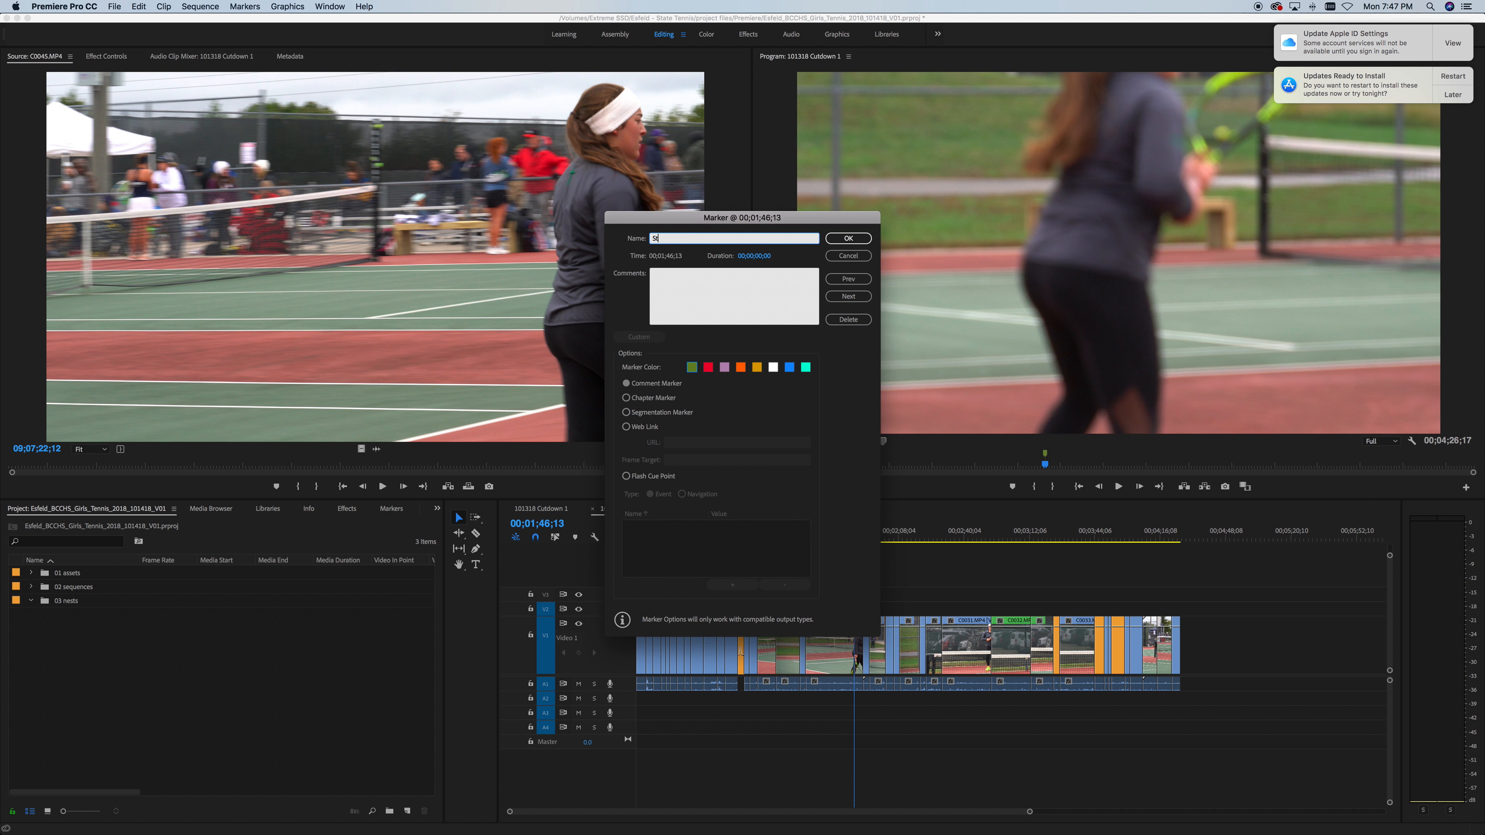
key("Tab")
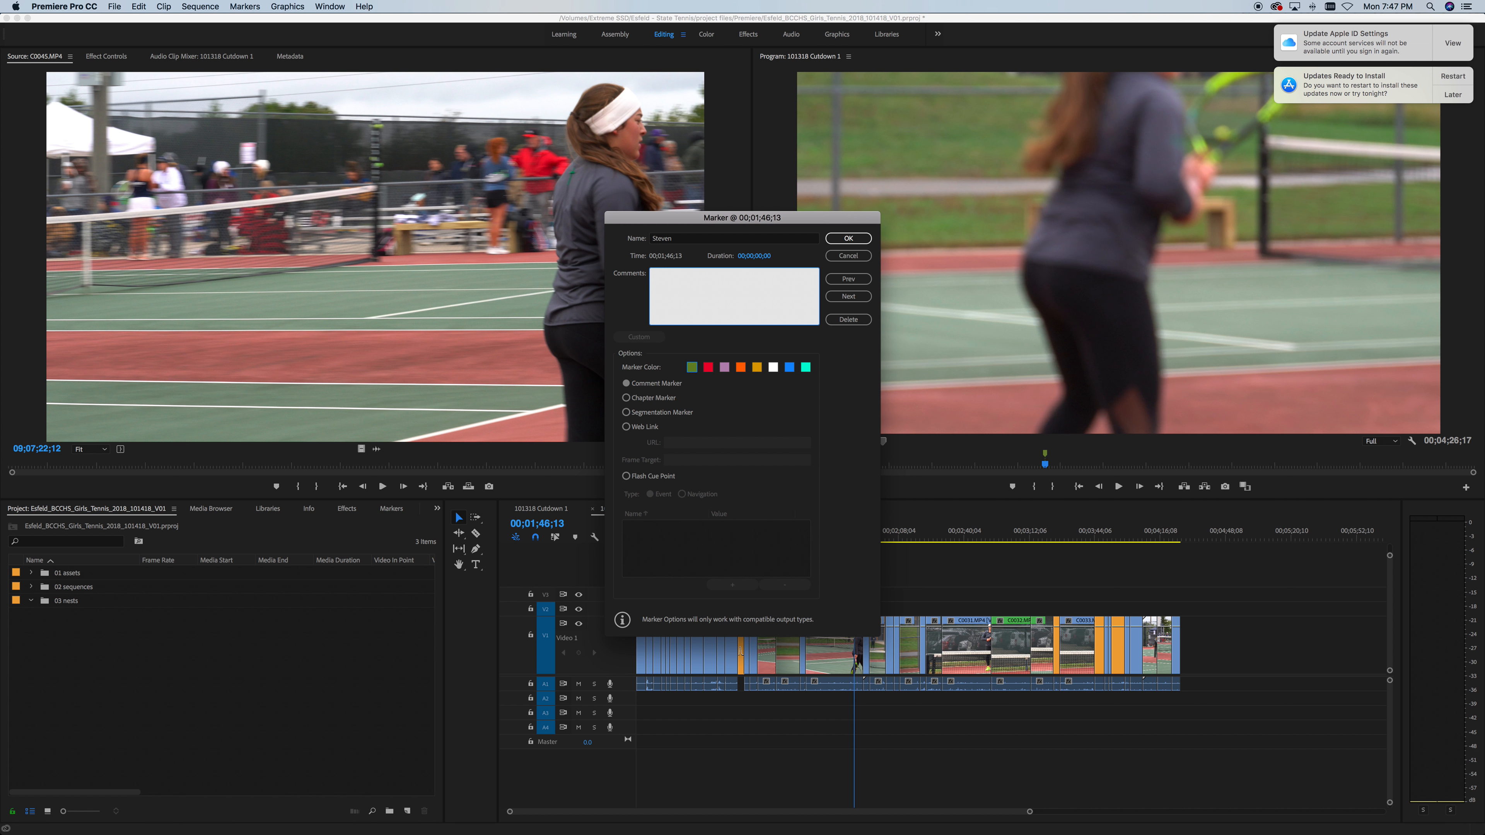
left_click(848, 239)
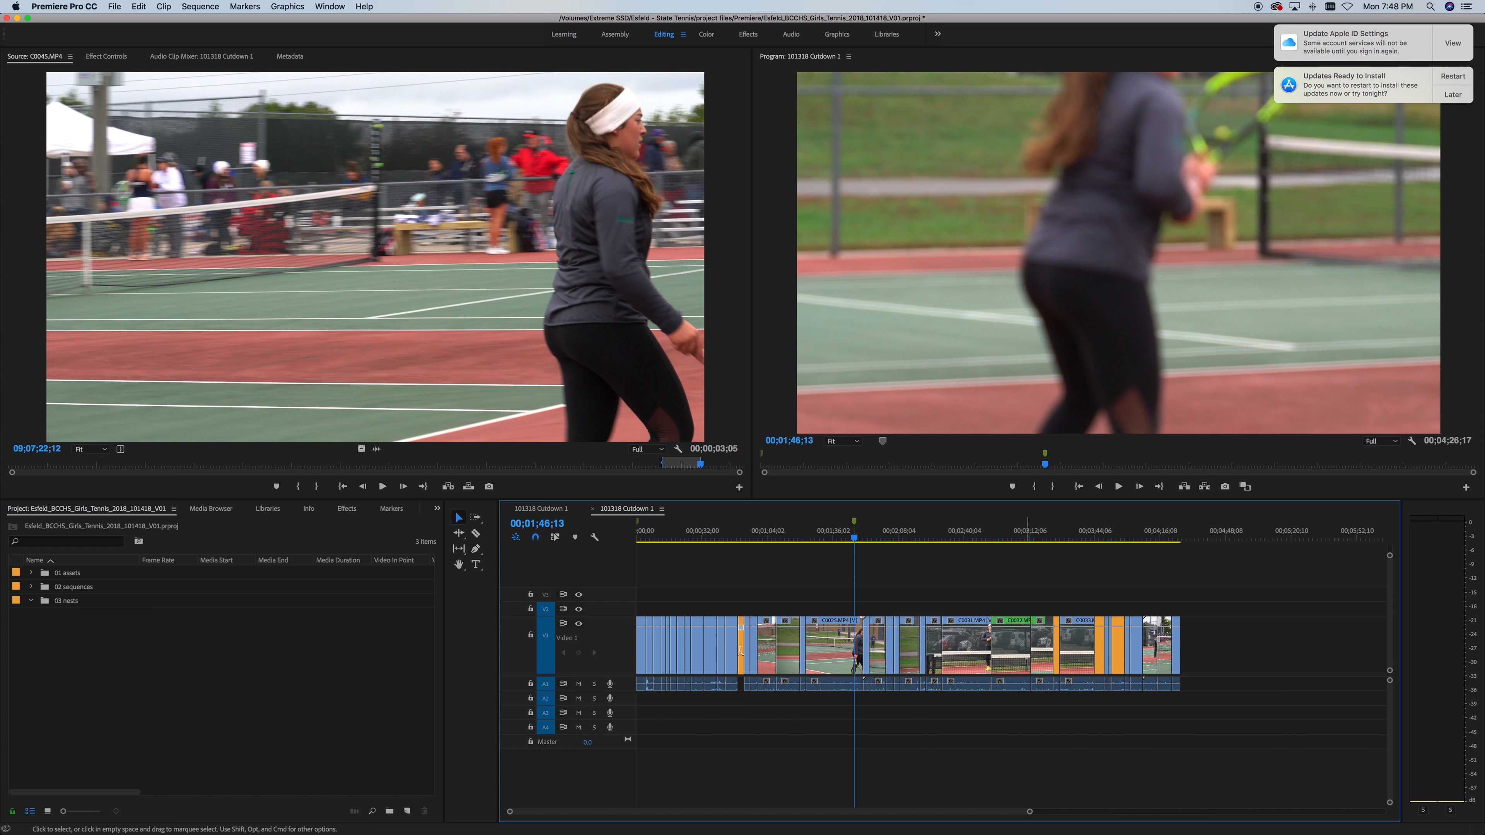
- Clear the marker at 00;01;46;13 and save the project
right_click(856, 525)
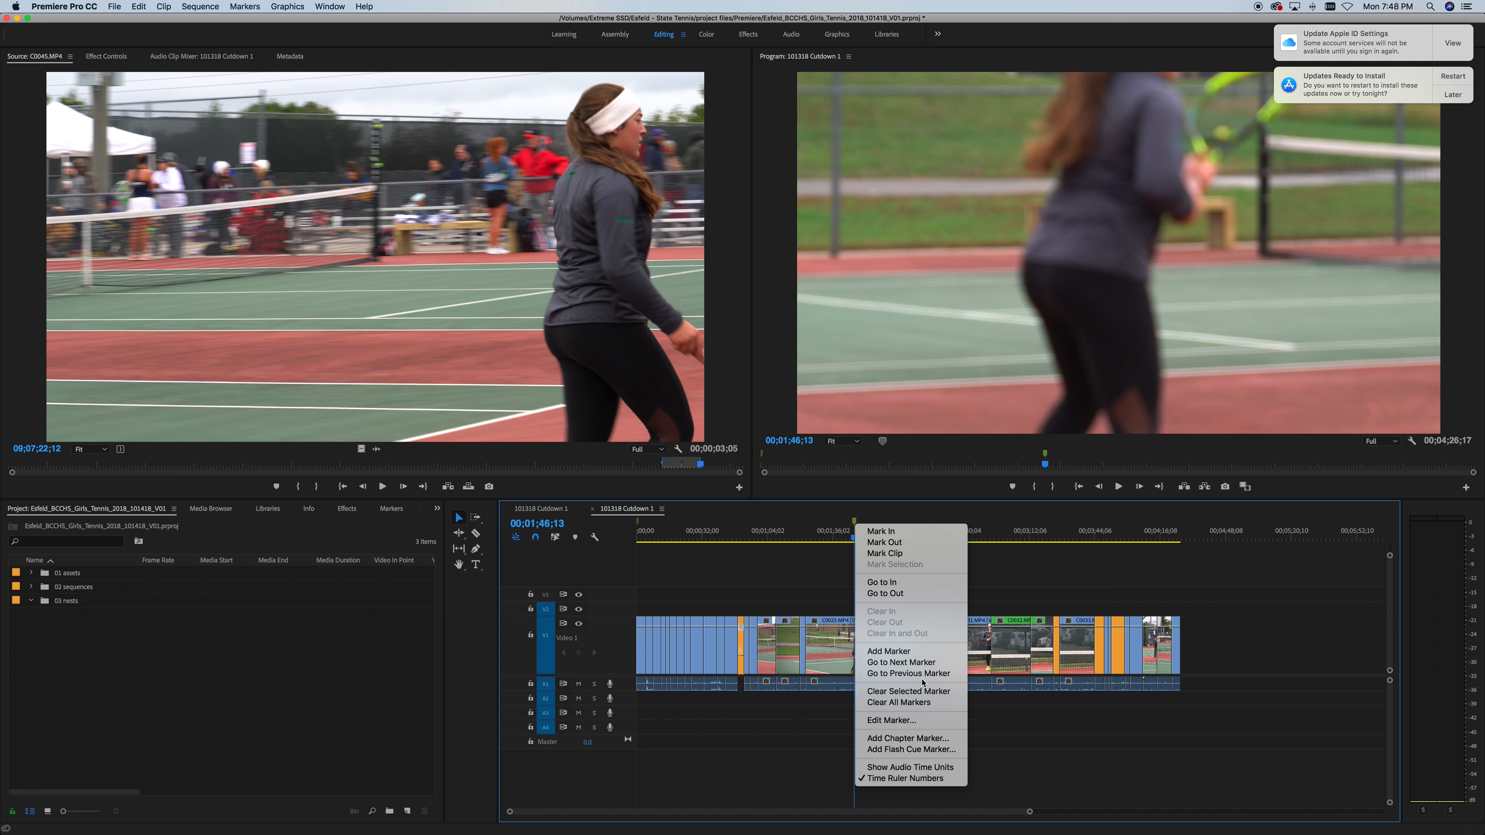
left_click(913, 690)
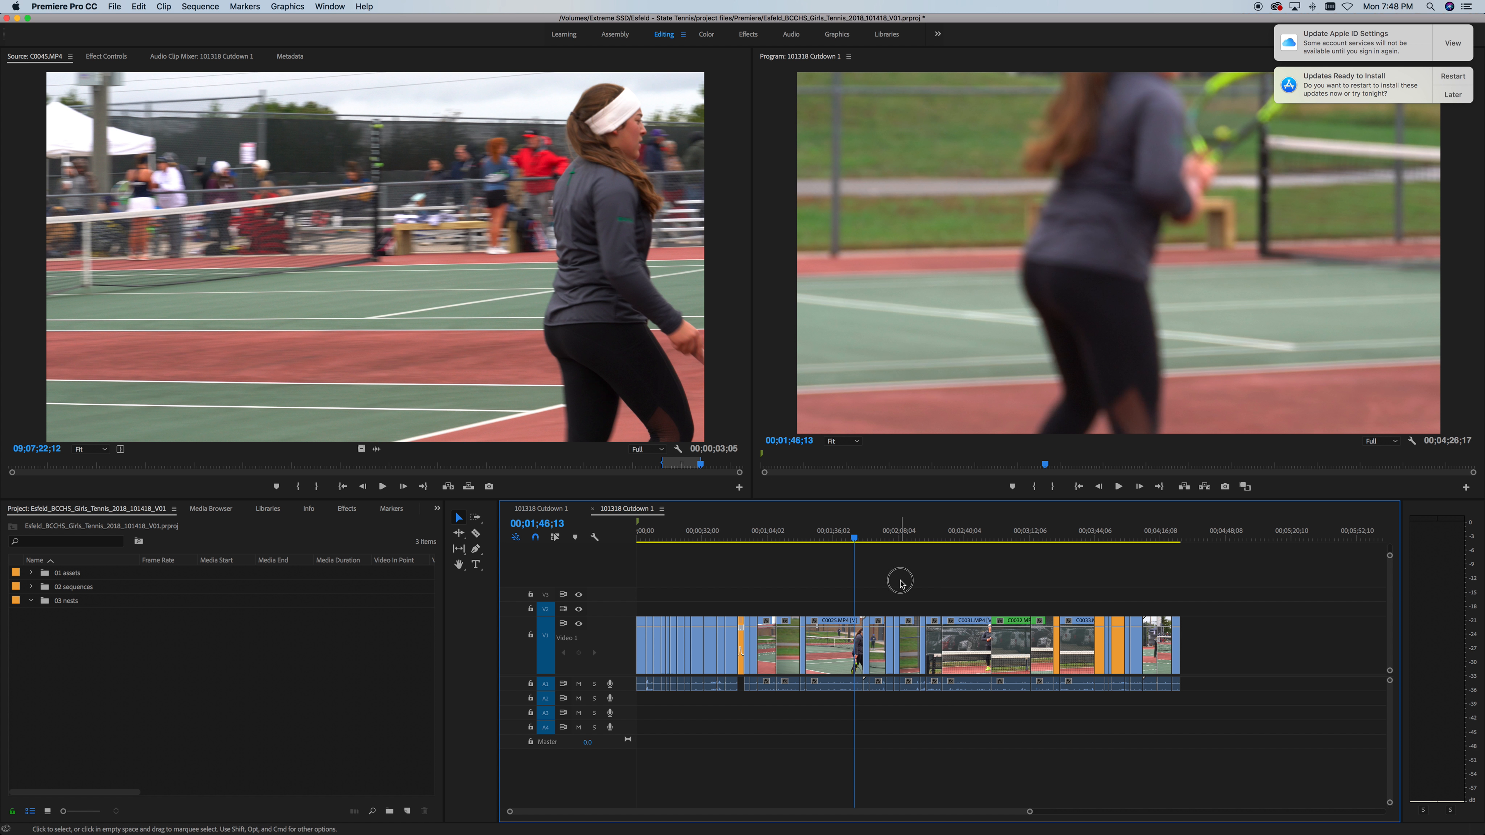
key("super+s")
- Examine the label colour options for the video clip at 00;01;40;17
left_click_drag(1029, 811, 1006, 811)
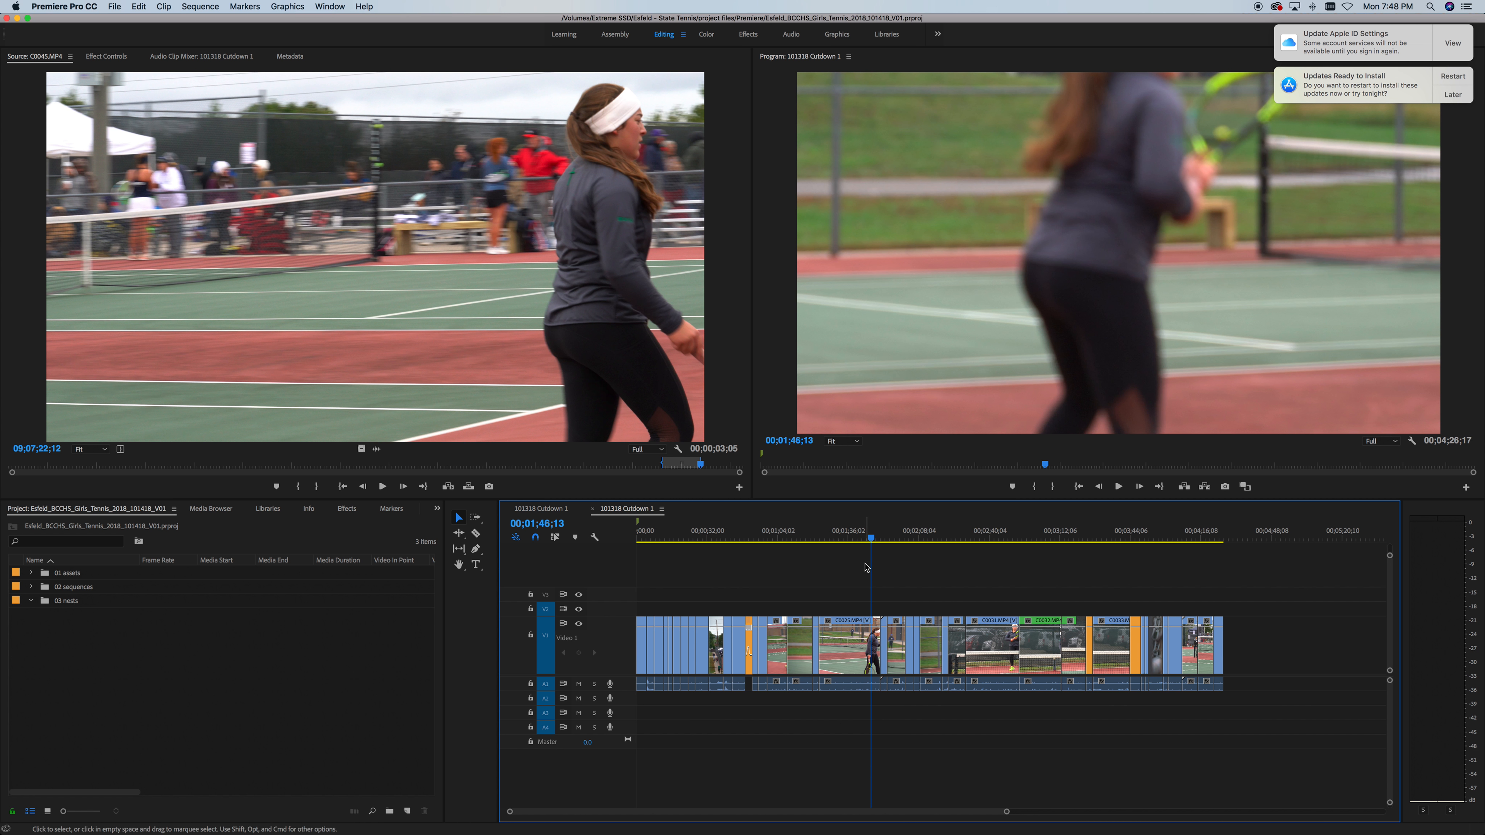
left_click(857, 533)
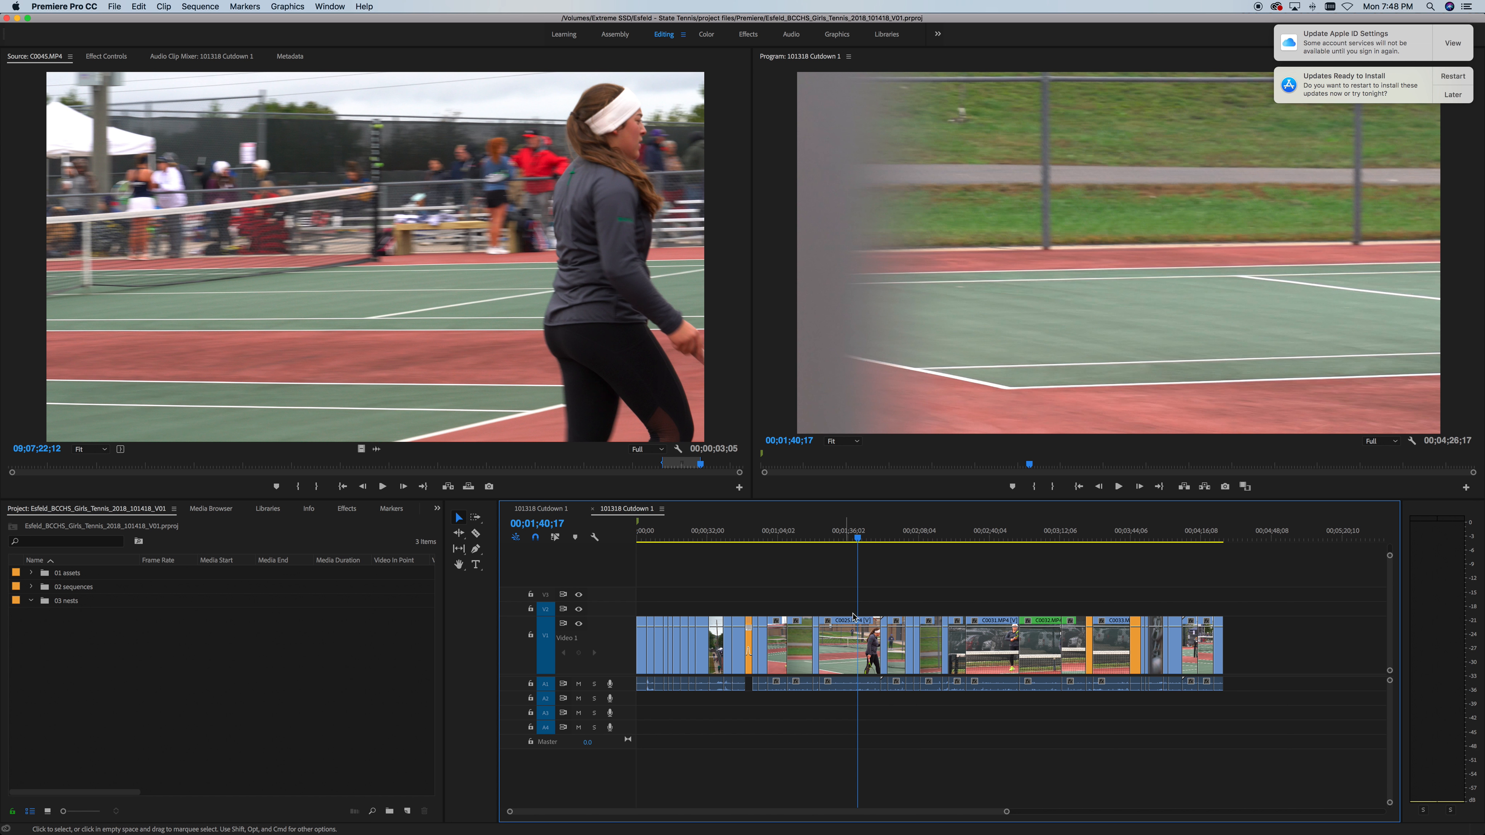
right_click(838, 645)
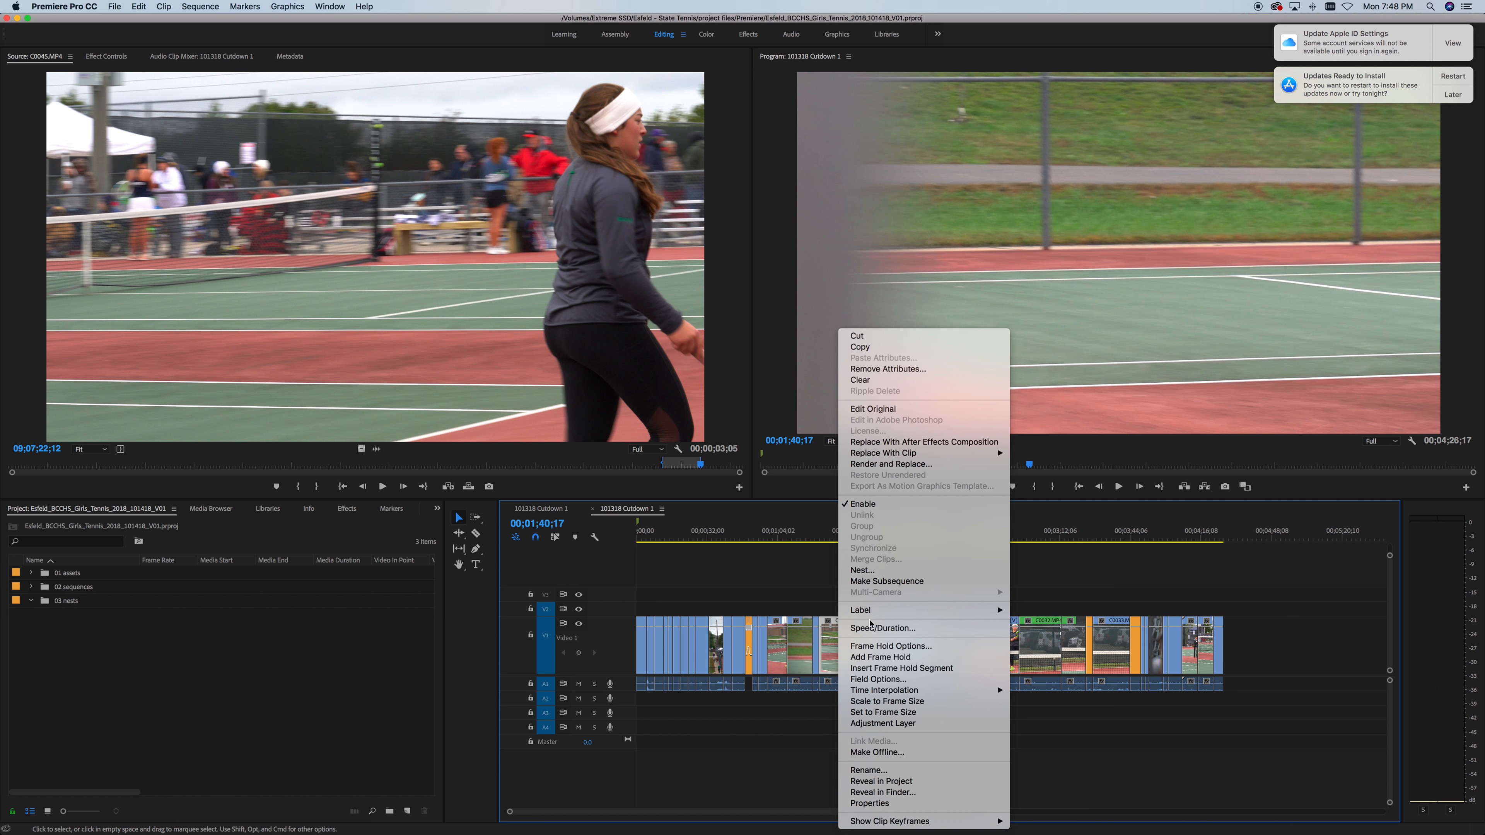
mouse_move(867, 614)
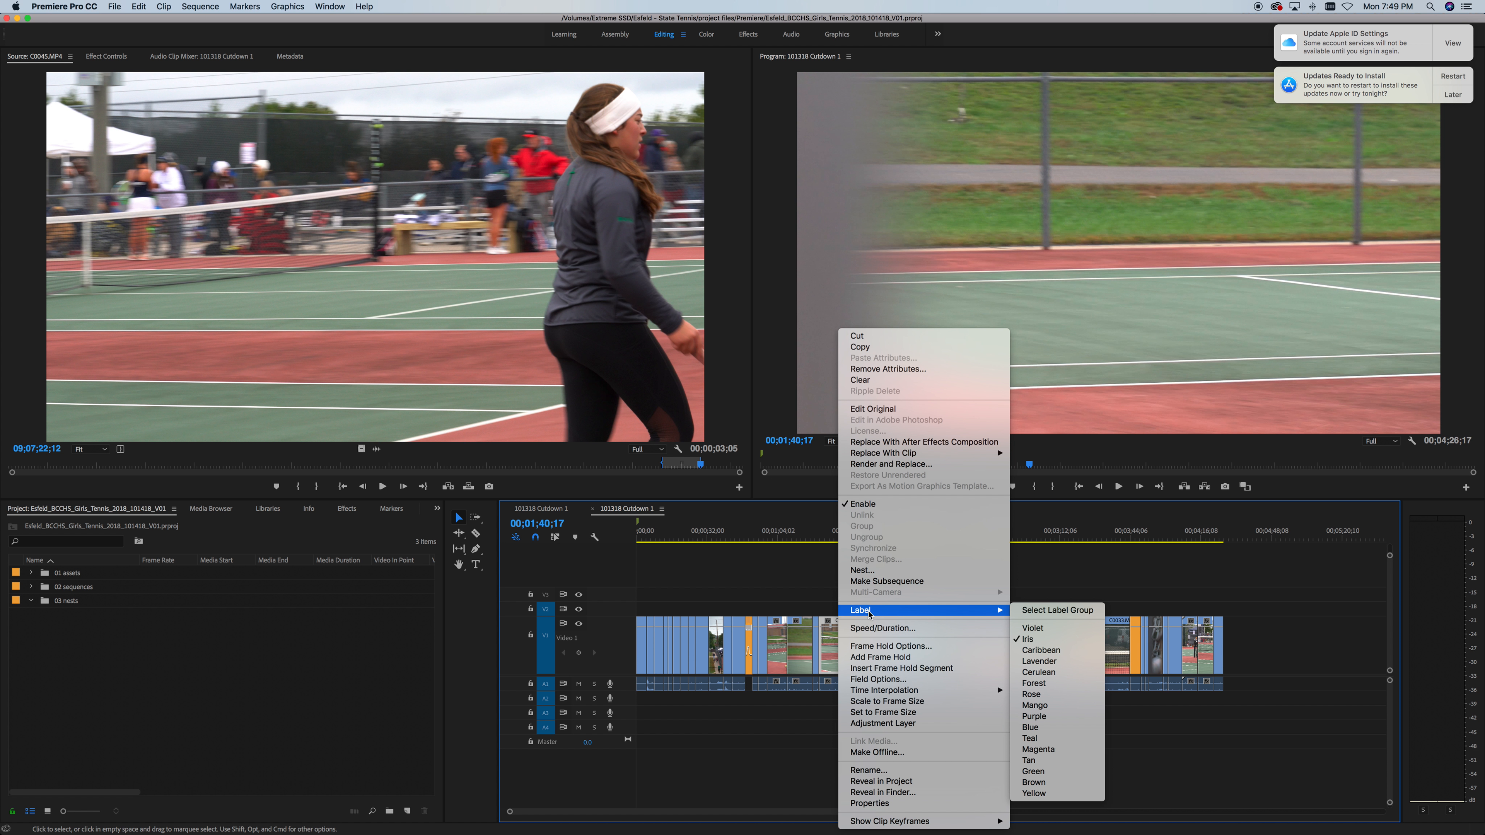
key("Escape")
left_click(888, 584)
left_click(854, 655)
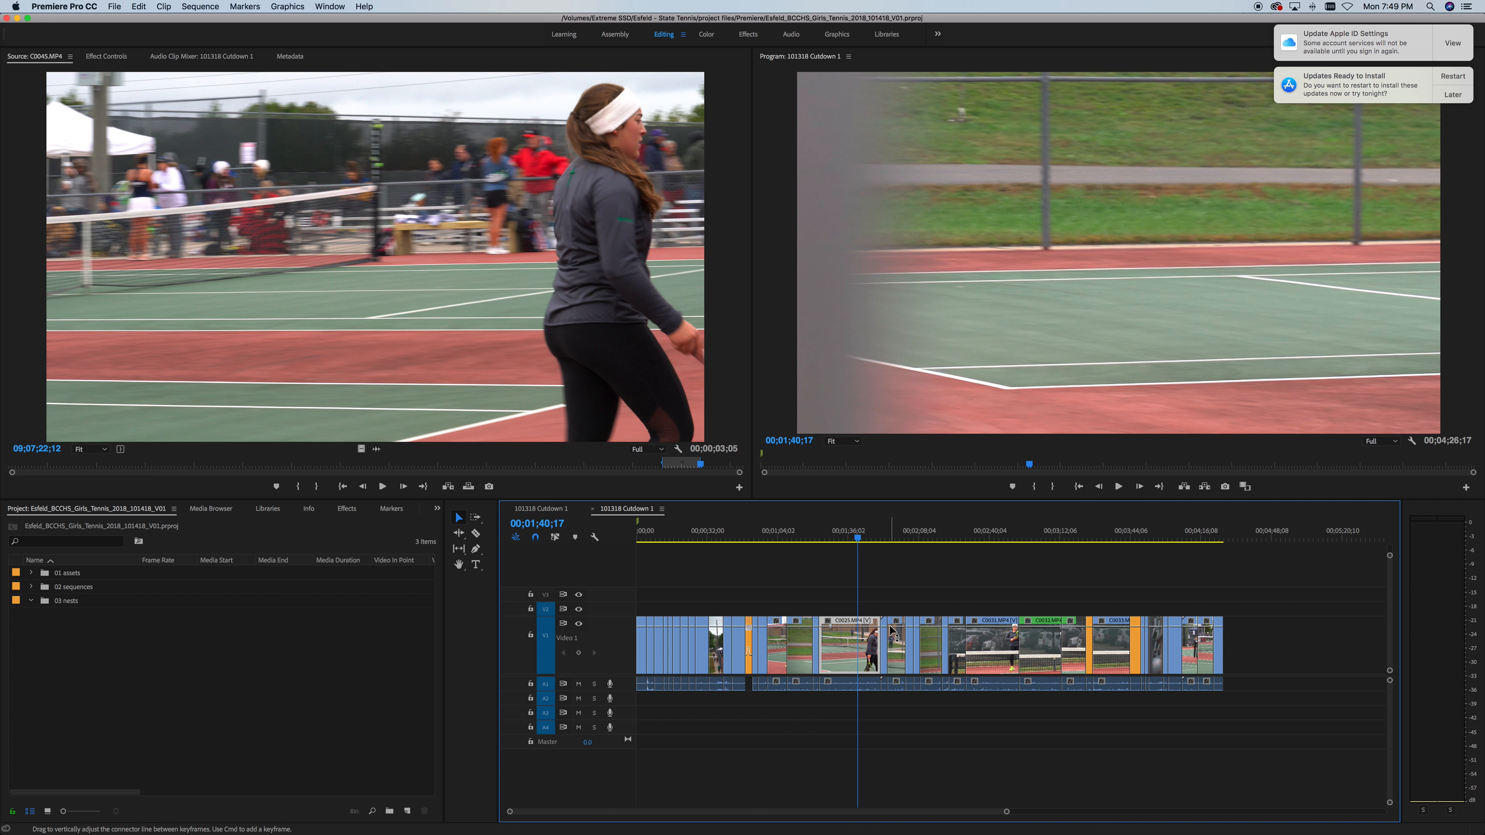
left_click(890, 590)
- Place a sequence marker at about 00;01;46 and save the project
key("m")
left_click_drag(857, 521, 871, 521)
key("super+s")
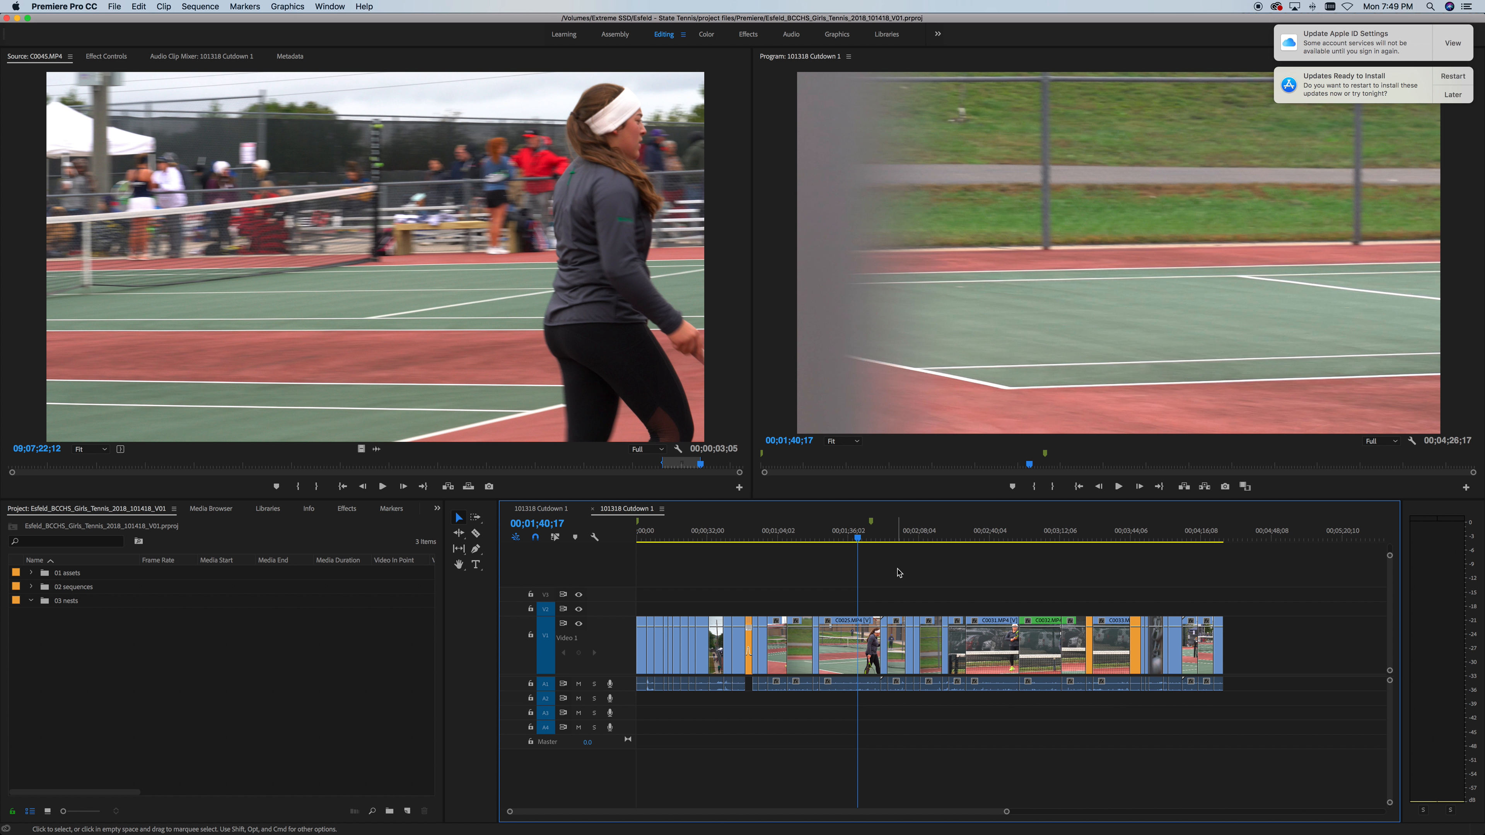